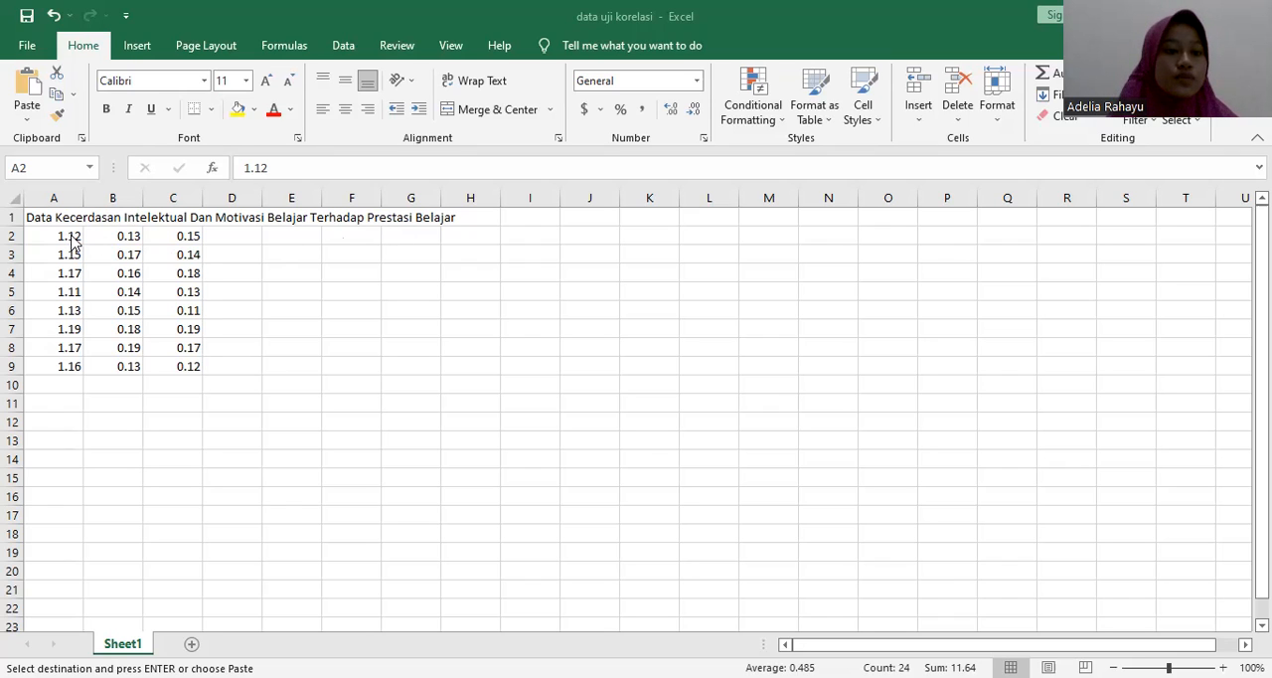
Step: Copy the data range A2:C9 and paste it into the SPSS Statistics data editor, starting at the first cell
type("1.12\t0.13\t0.15 1.15\t0.17\t0.14 1.17\t0.16\t0.18 1.11\t0.14\t0.13 1.13\t0.15\t0.11 1.19\t0.18\t0.19 1.17\t0.19\t0.17 1.16\t0.13\t0.12")
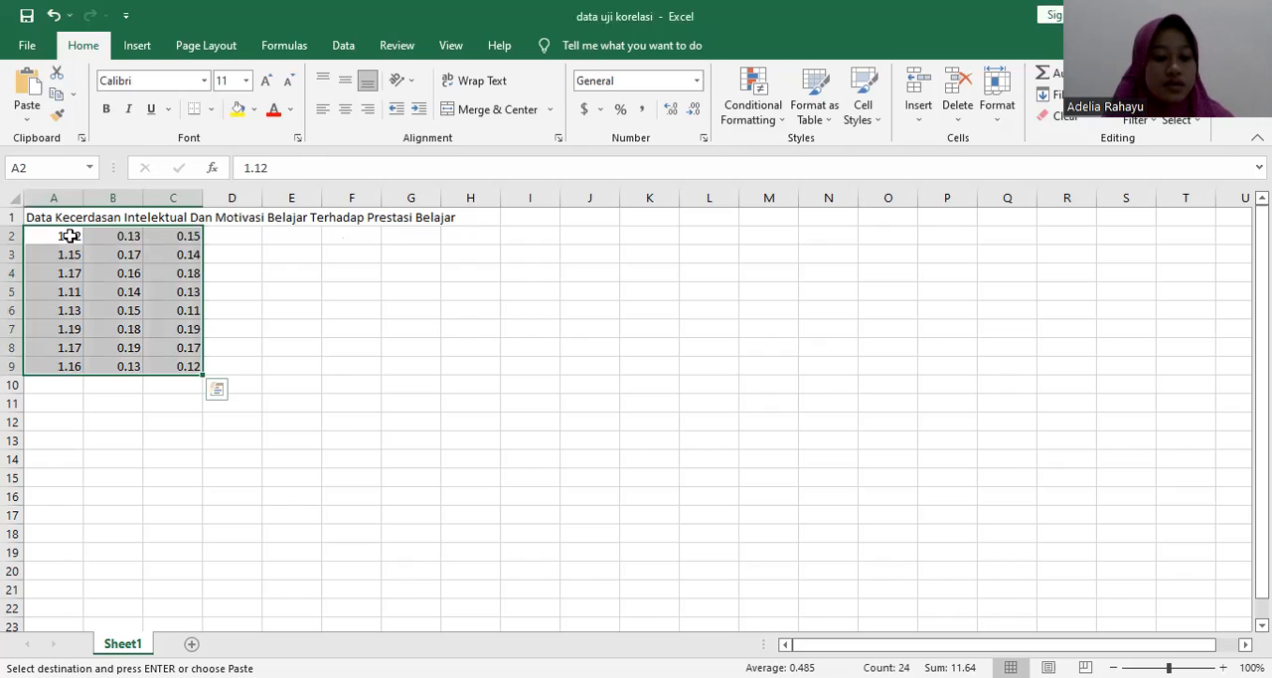
key("ctrl+c")
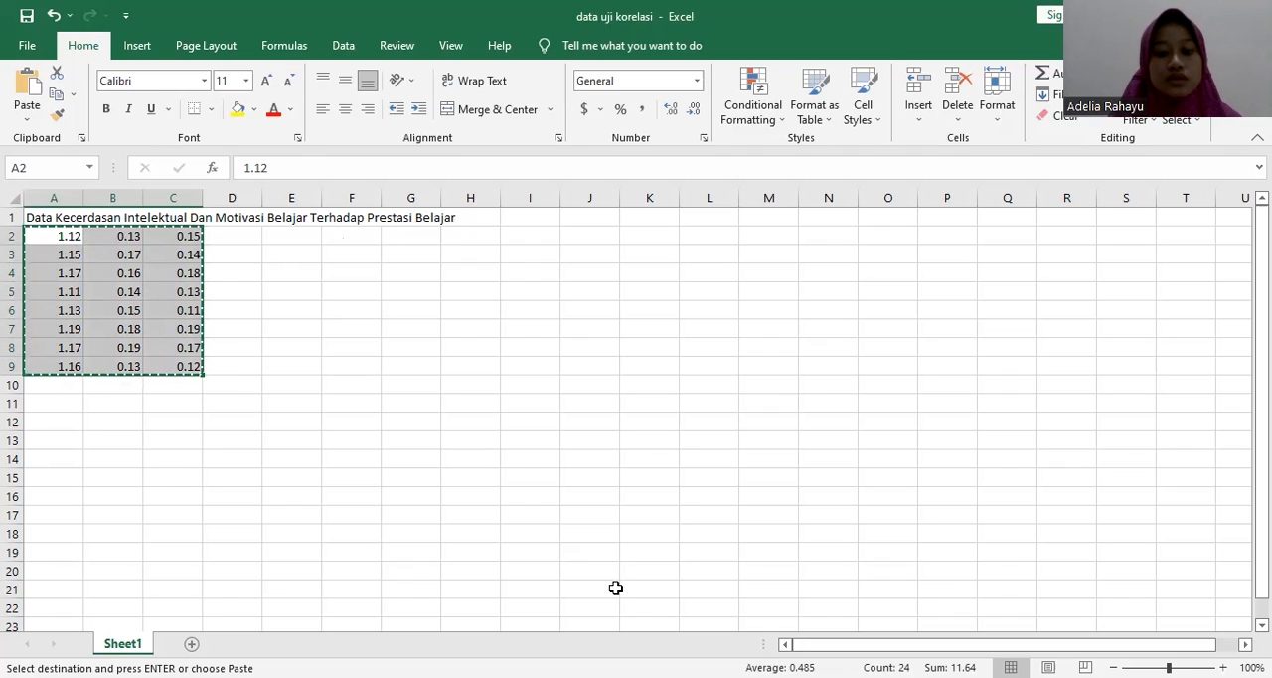
left_click(673, 597)
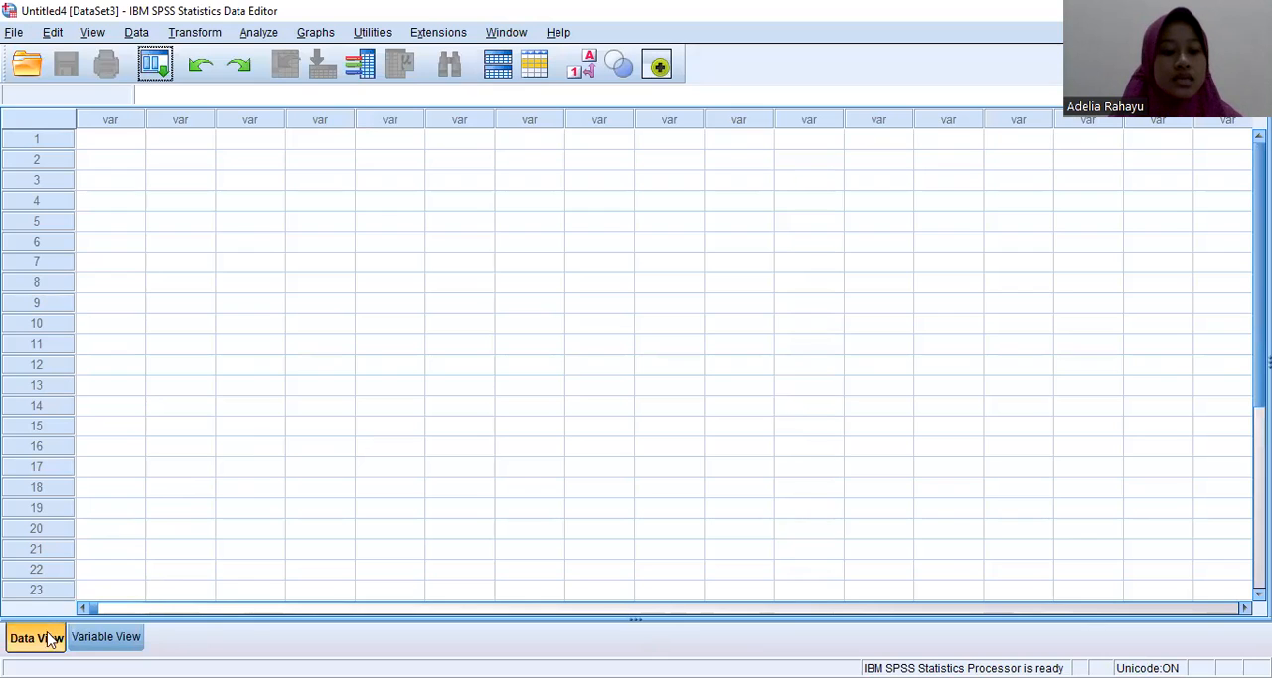
left_click(121, 145)
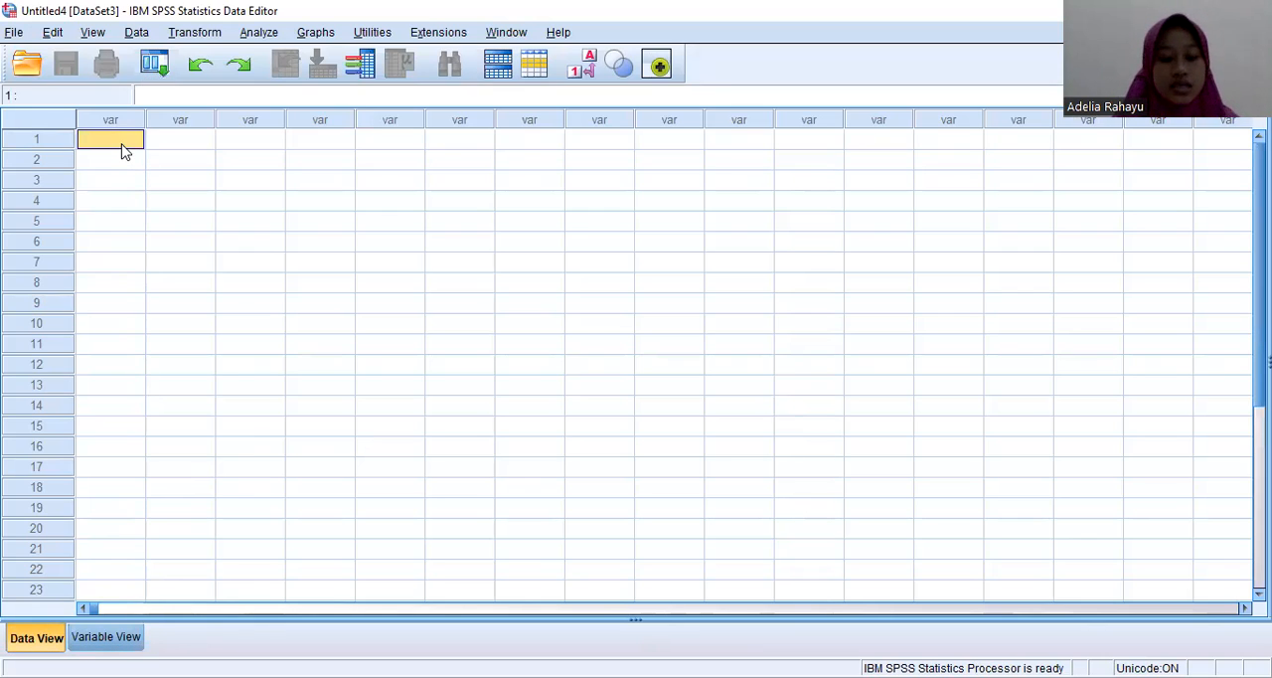
right_click(122, 146)
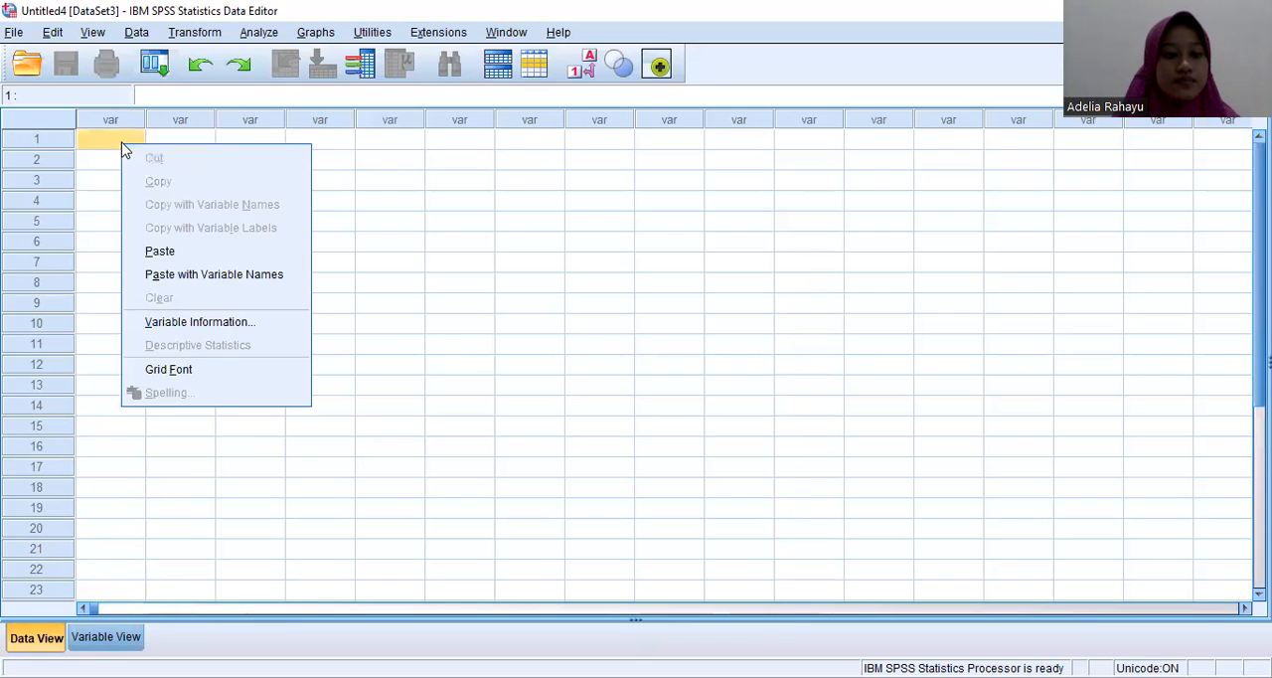
left_click(151, 250)
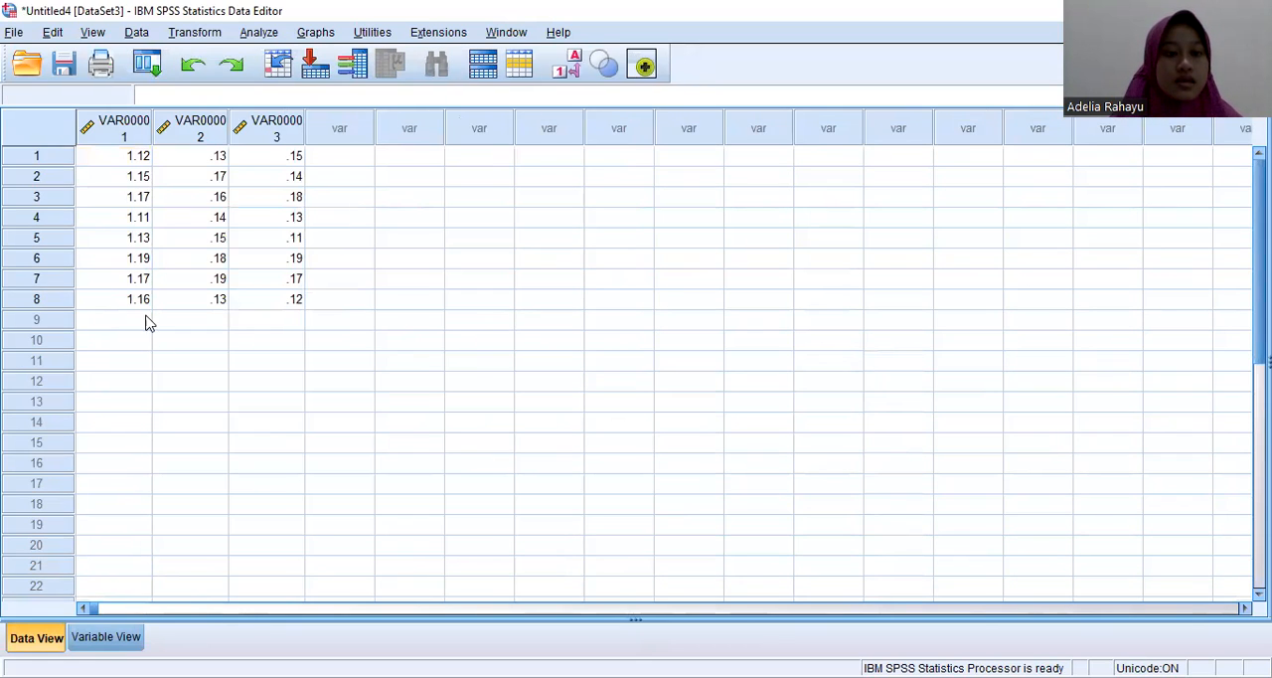
Step: Rename the first variable as kecerdasan in the variable definitions
left_click(105, 639)
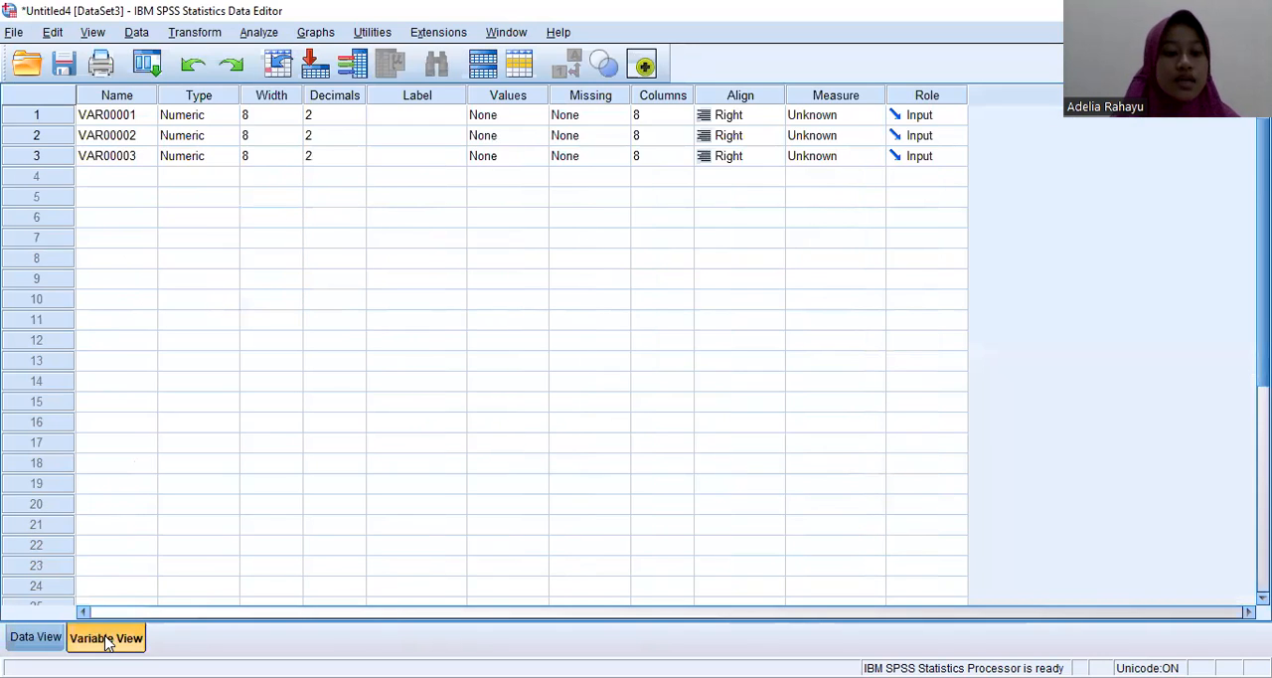
left_click(133, 116)
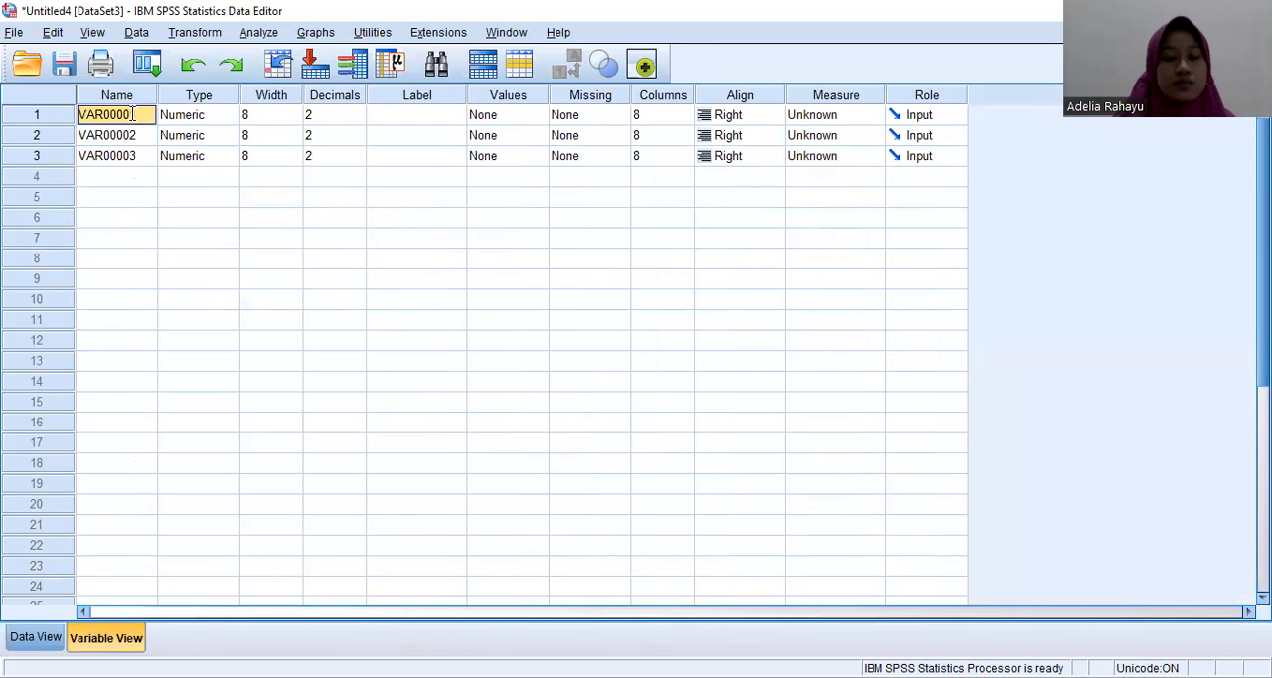
key("BackSpace")
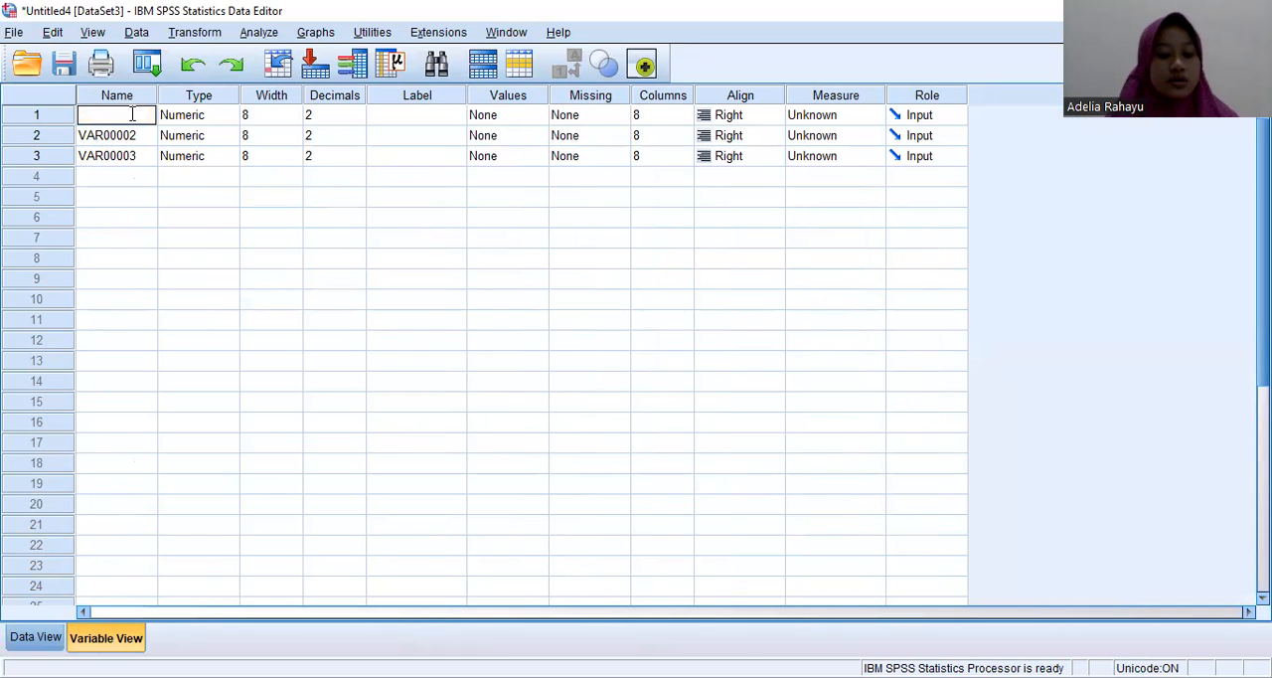
type("kecerdasan")
key("Return")
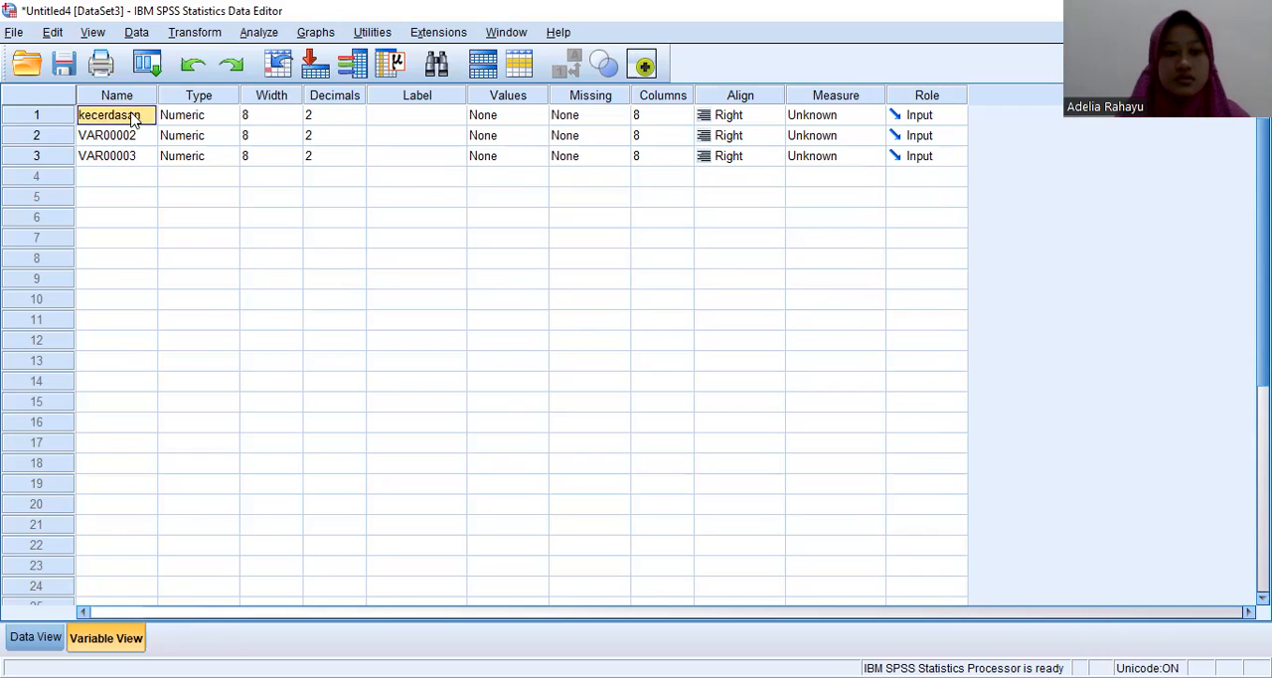
Step: Rename the second variable as motivasi and the third variable as prestasi
key("Down")
type("mo")
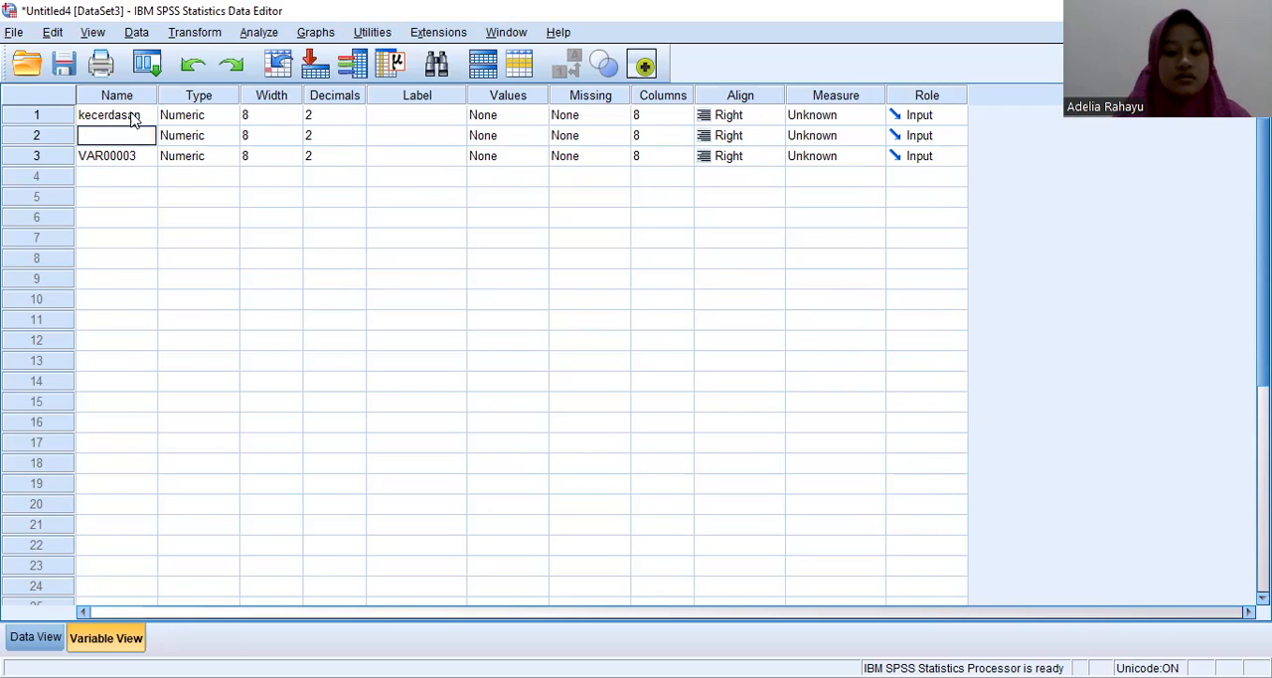
type("tivasi")
key("Down")
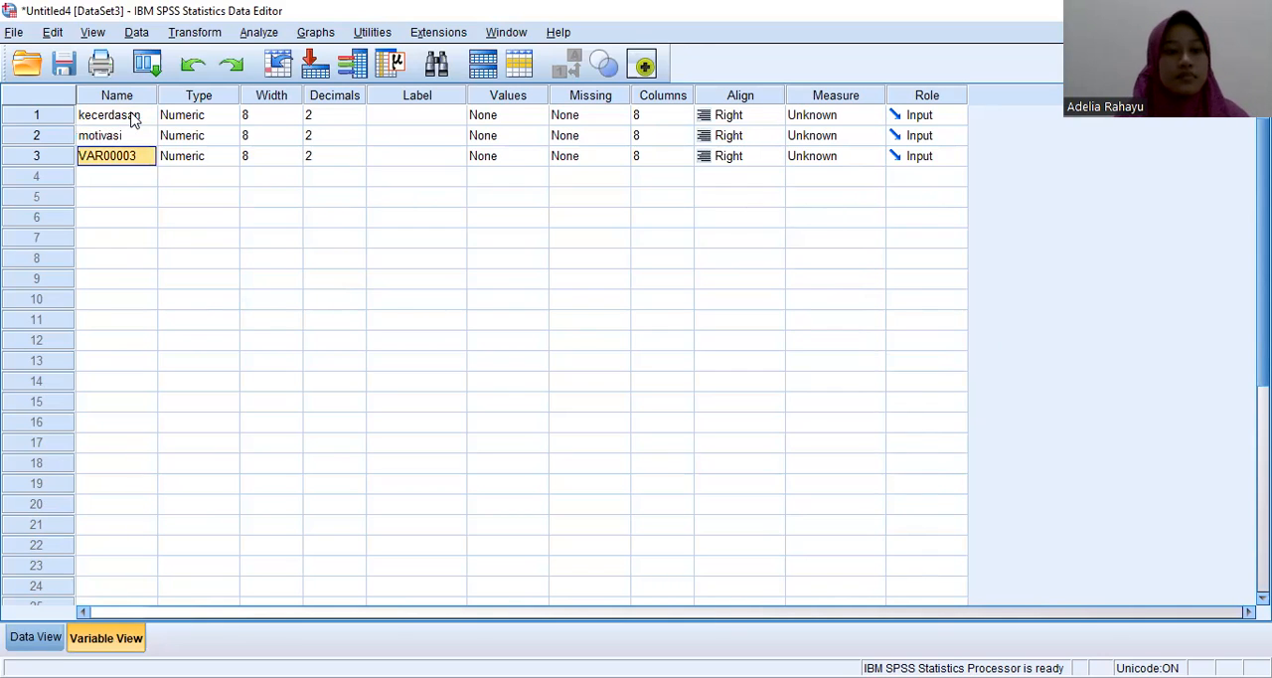
type("pre")
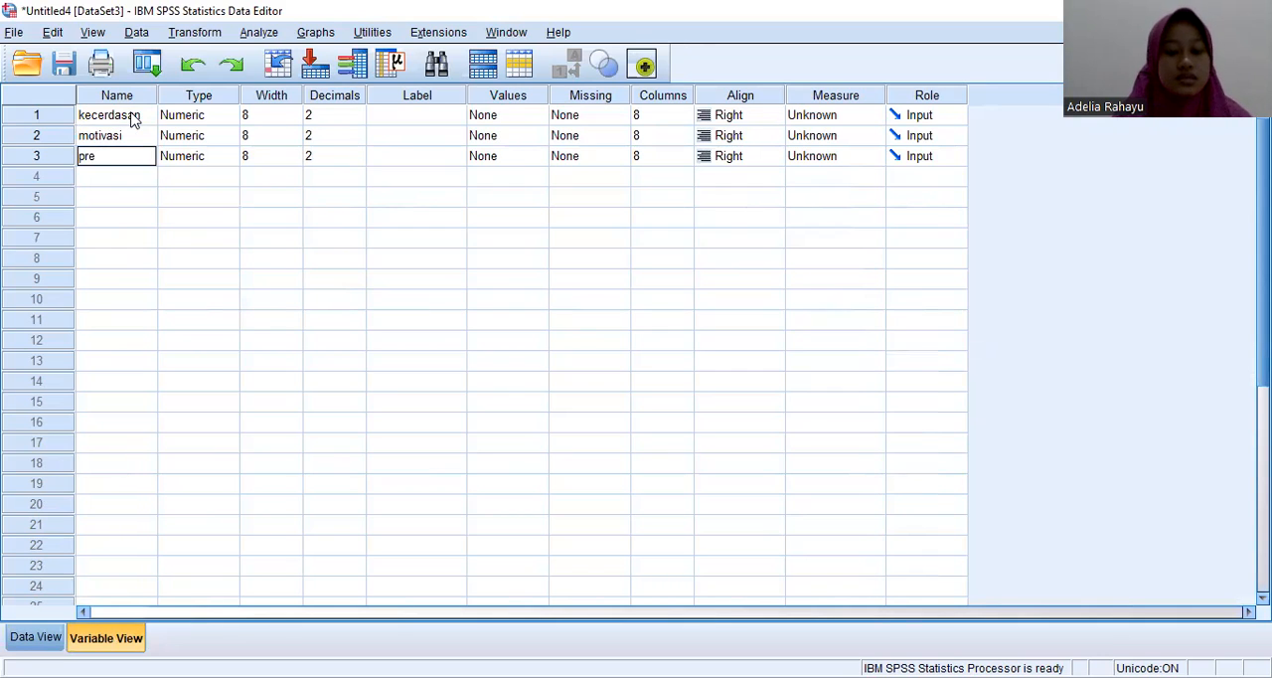
type("stasi")
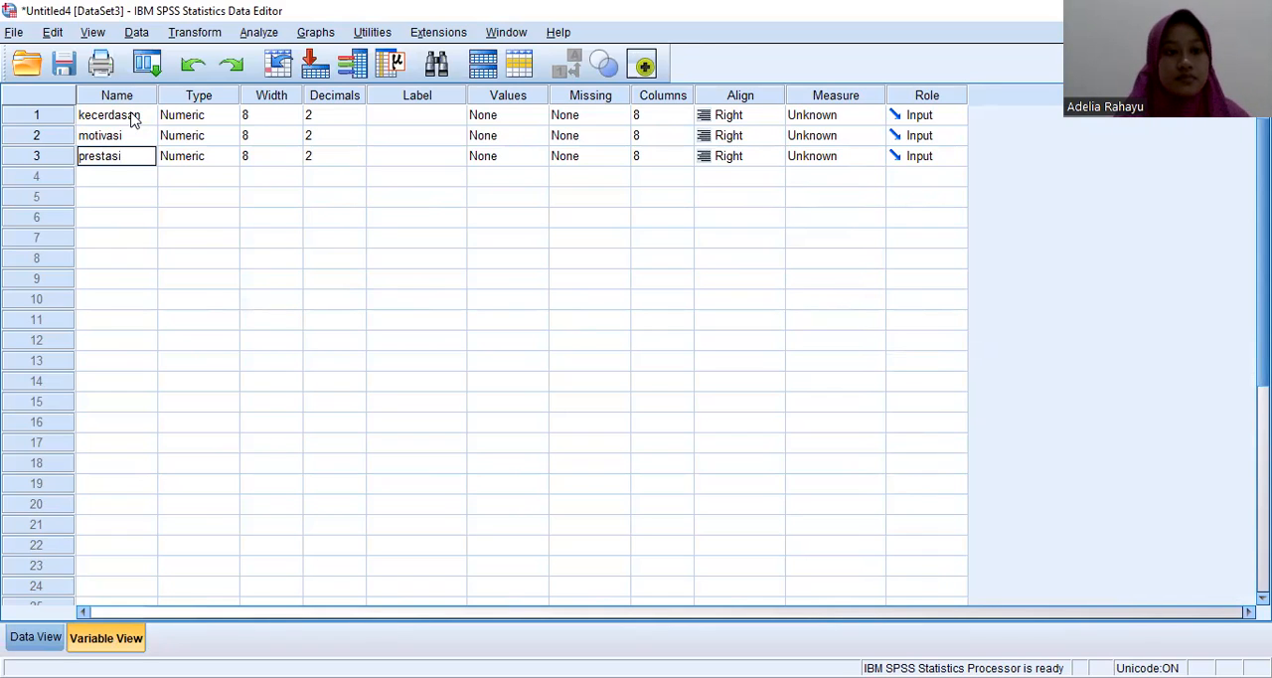
Step: Set the decimals of all three variables, prestasi, motivasi and kecerdasan, to 0
key("Tab")
key("Tab")
key("Tab")
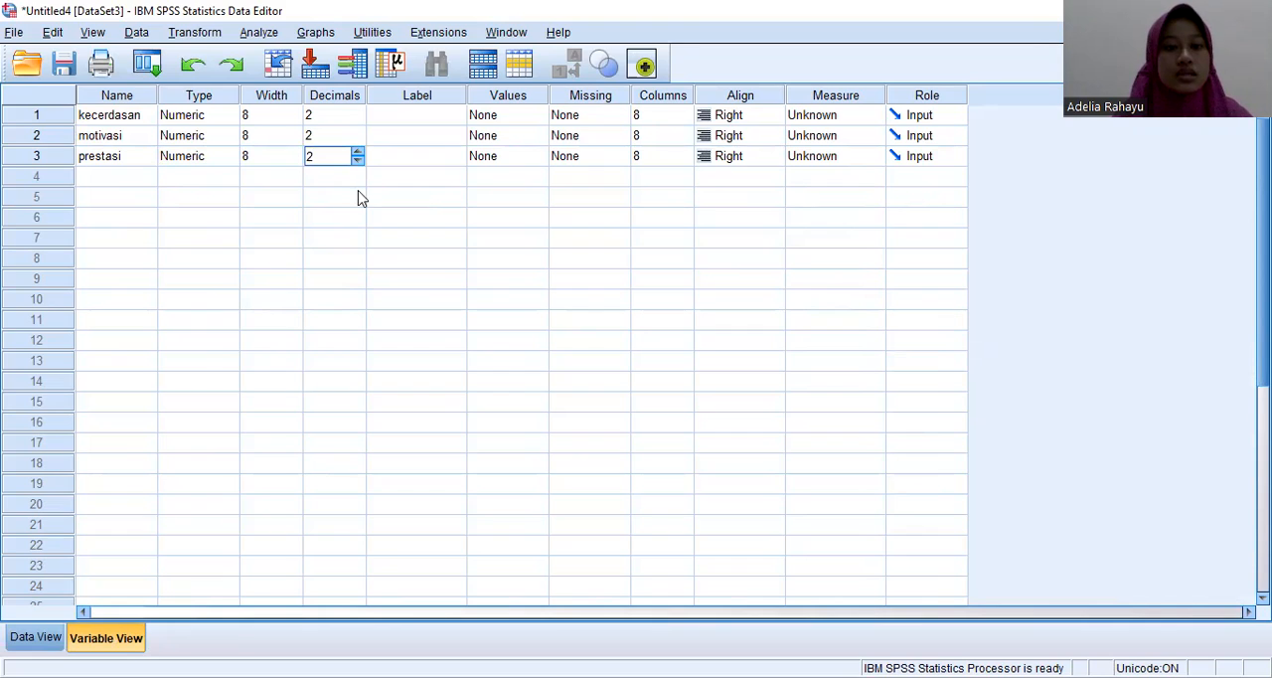
left_click(357, 161)
left_click(358, 161)
left_click(353, 135)
left_click(358, 131)
left_click(358, 140)
left_click(358, 140)
left_click(358, 141)
left_click(359, 120)
left_click(358, 120)
left_click(359, 120)
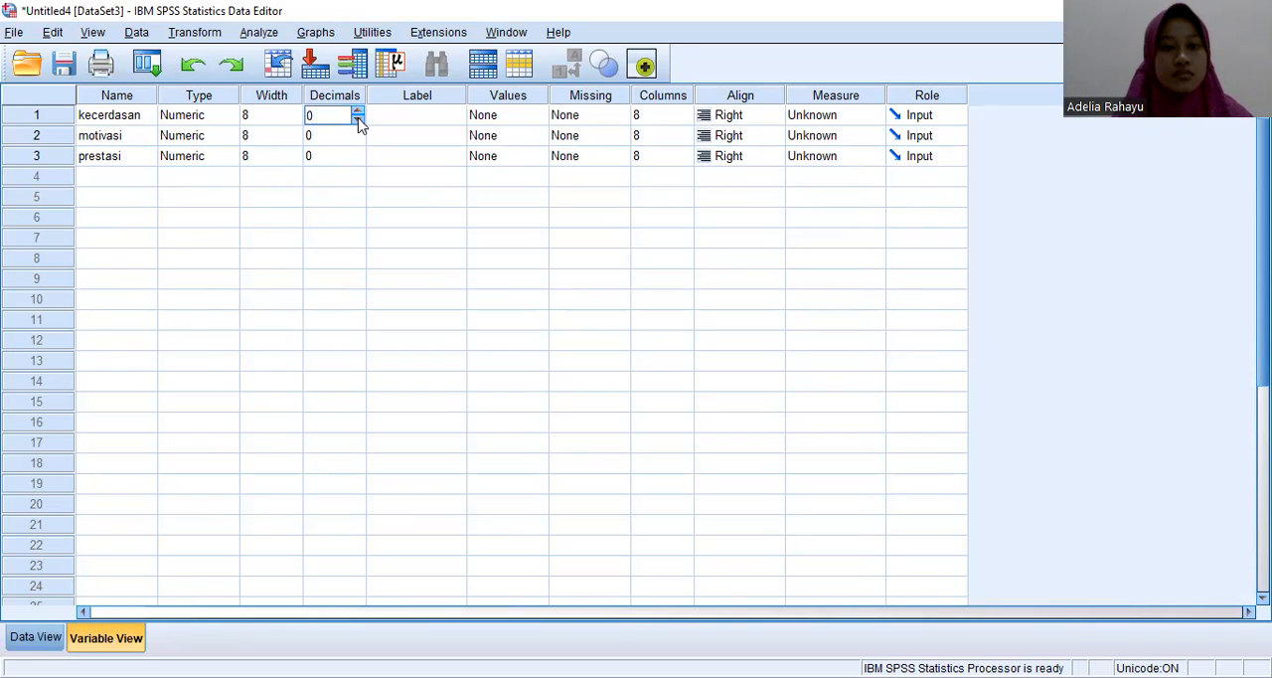
Step: Give the kecerdasan variable the label "kecerdasan intelektual"
left_click(429, 115)
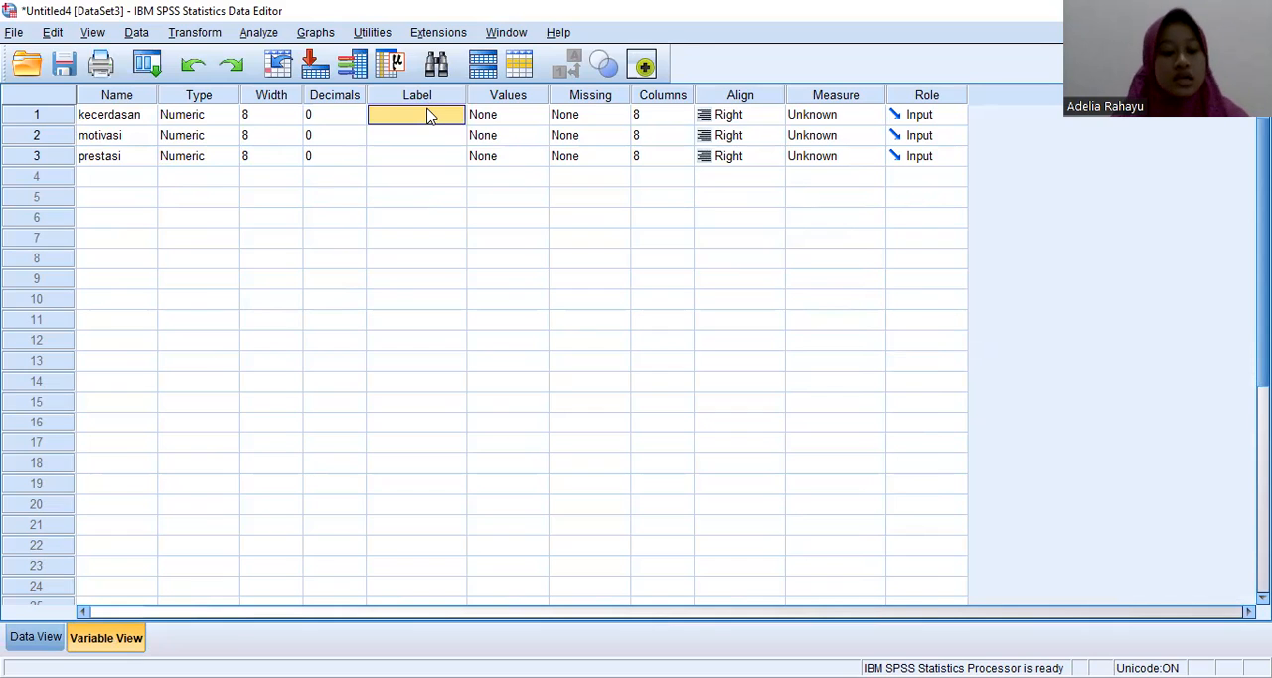
type("kecerdasa")
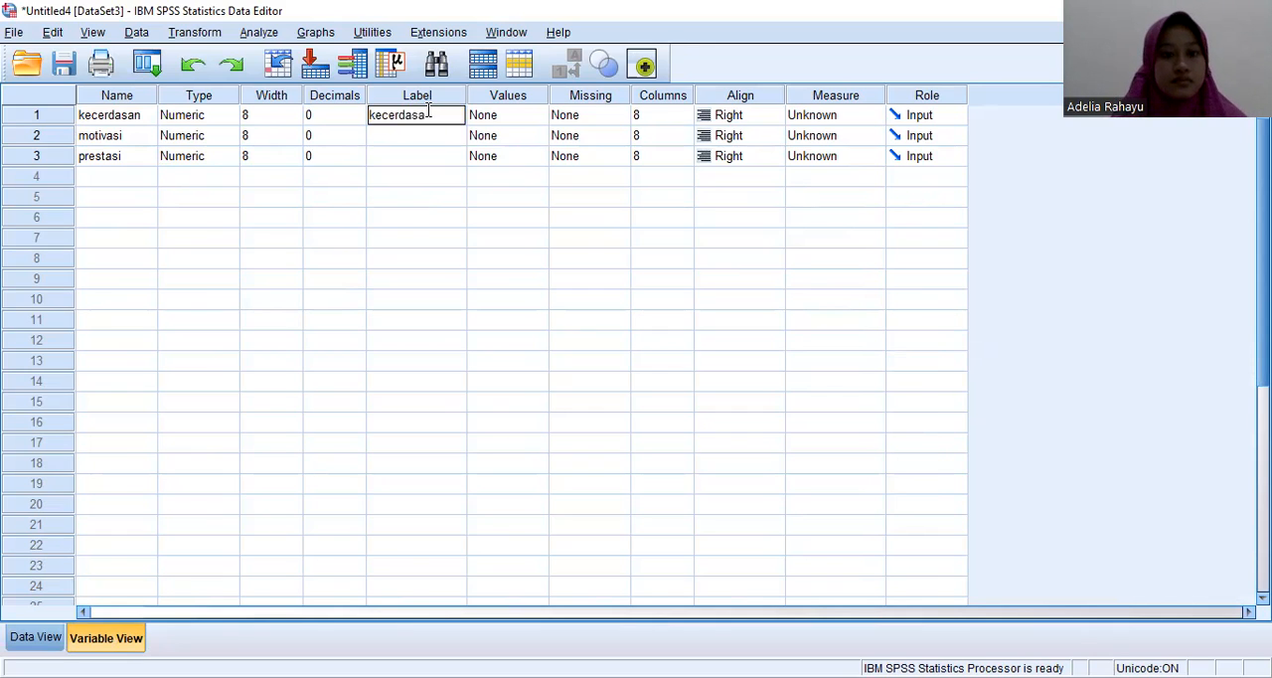
type("n intelektual")
key("Return")
Step: Give the motivasi variable the label "motivasi belajar"
type("m")
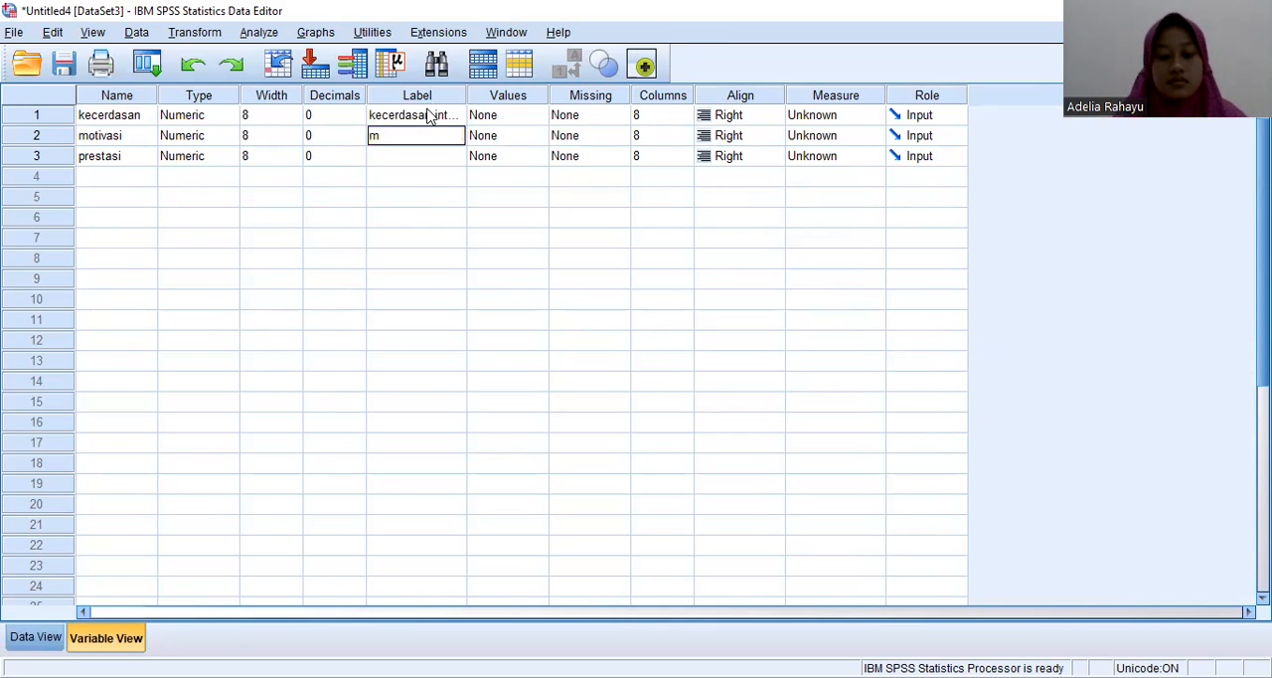
type("otivas")
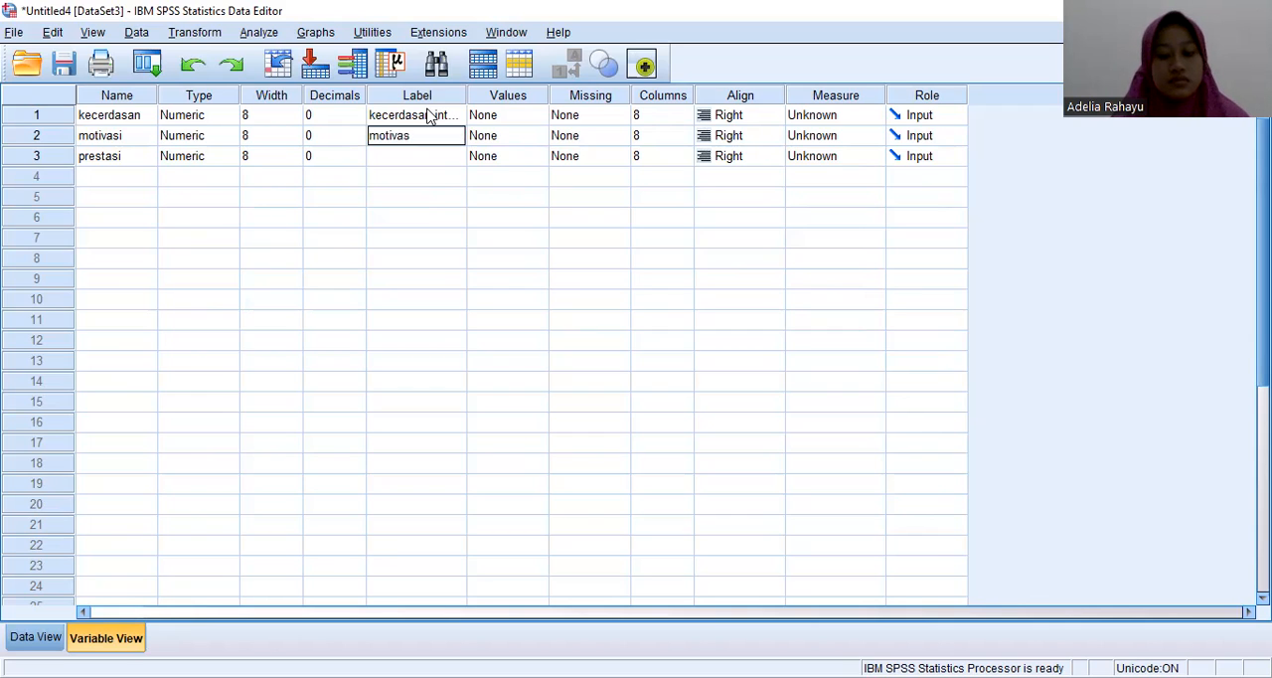
type("i bek")
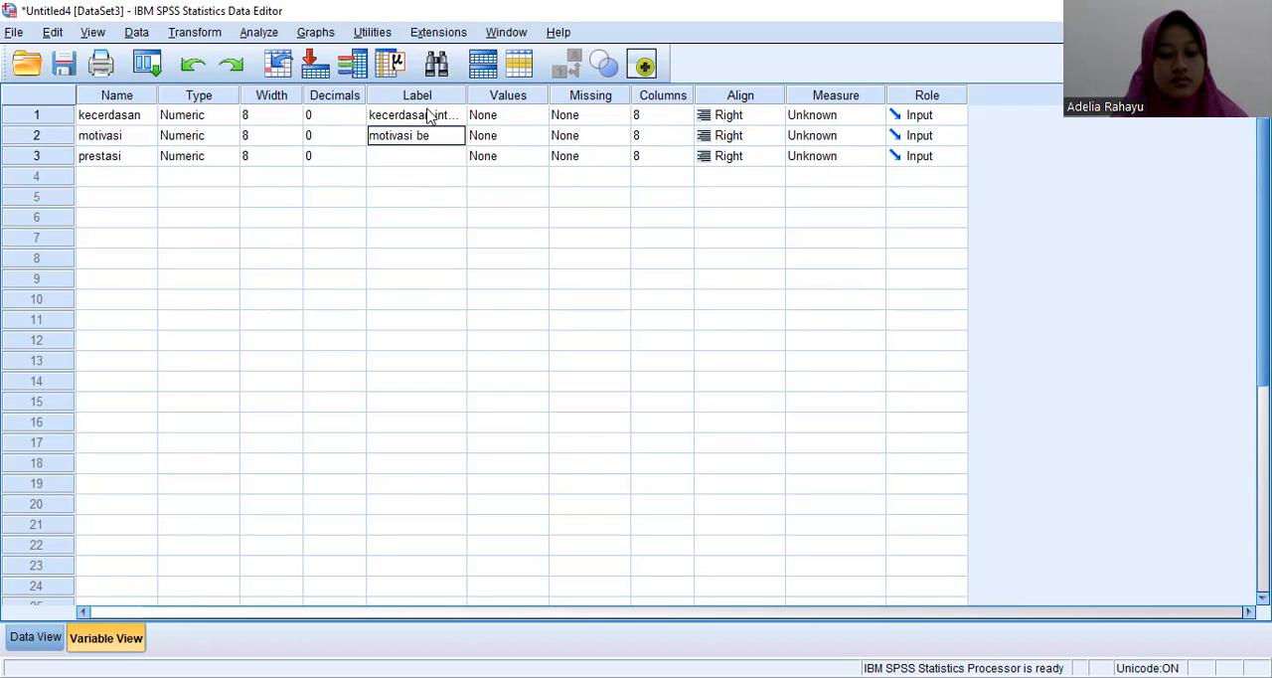
key("BackSpace")
type("lajar")
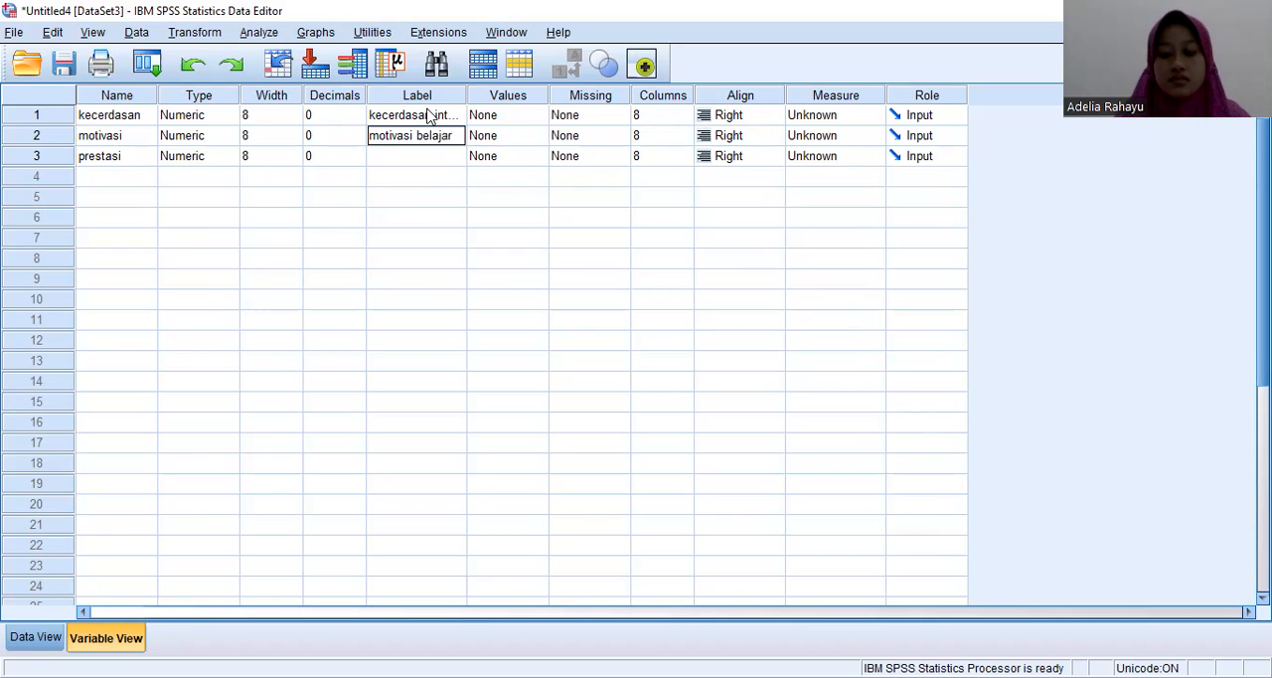
key("Return")
Step: Give the prestasi variable the label "prestasi belajar"
type("pre")
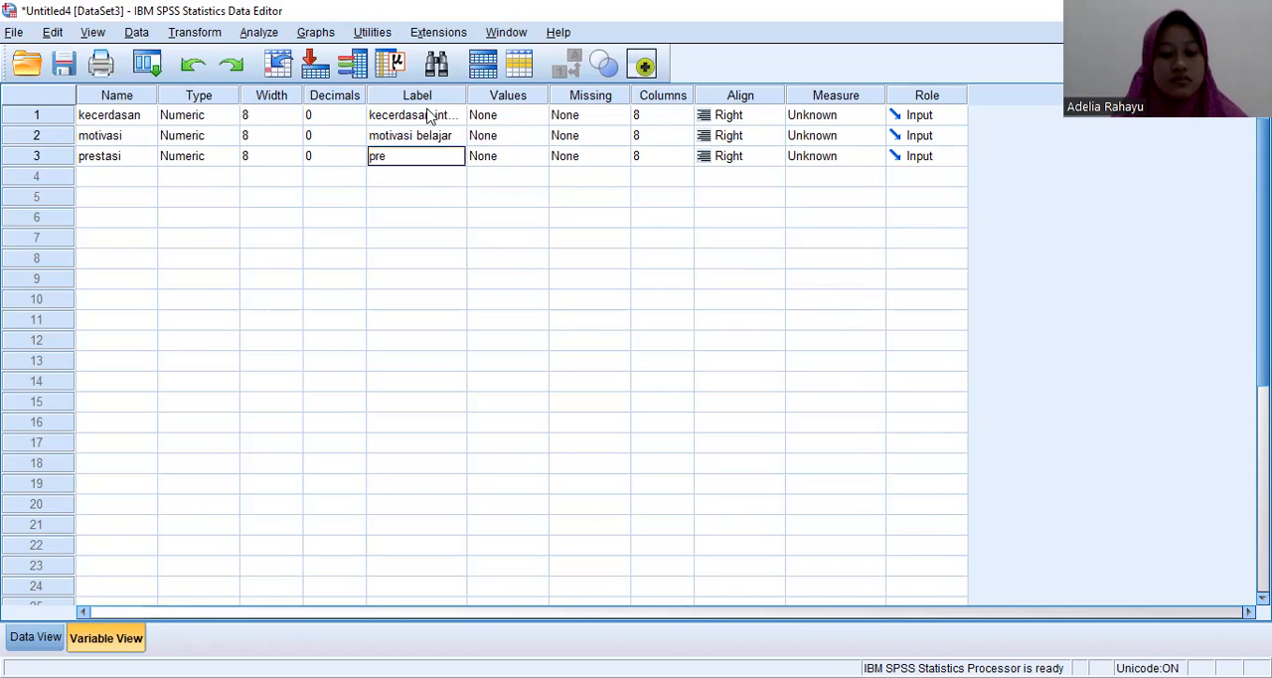
type("stas")
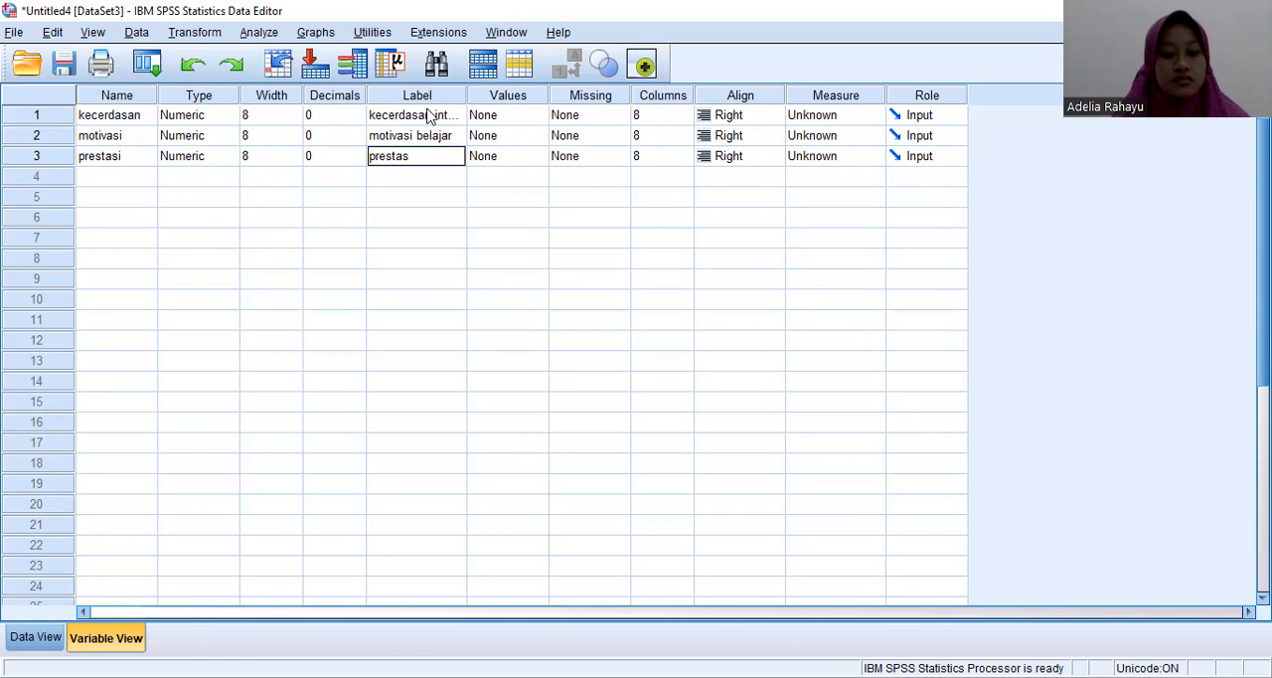
type("i belajar")
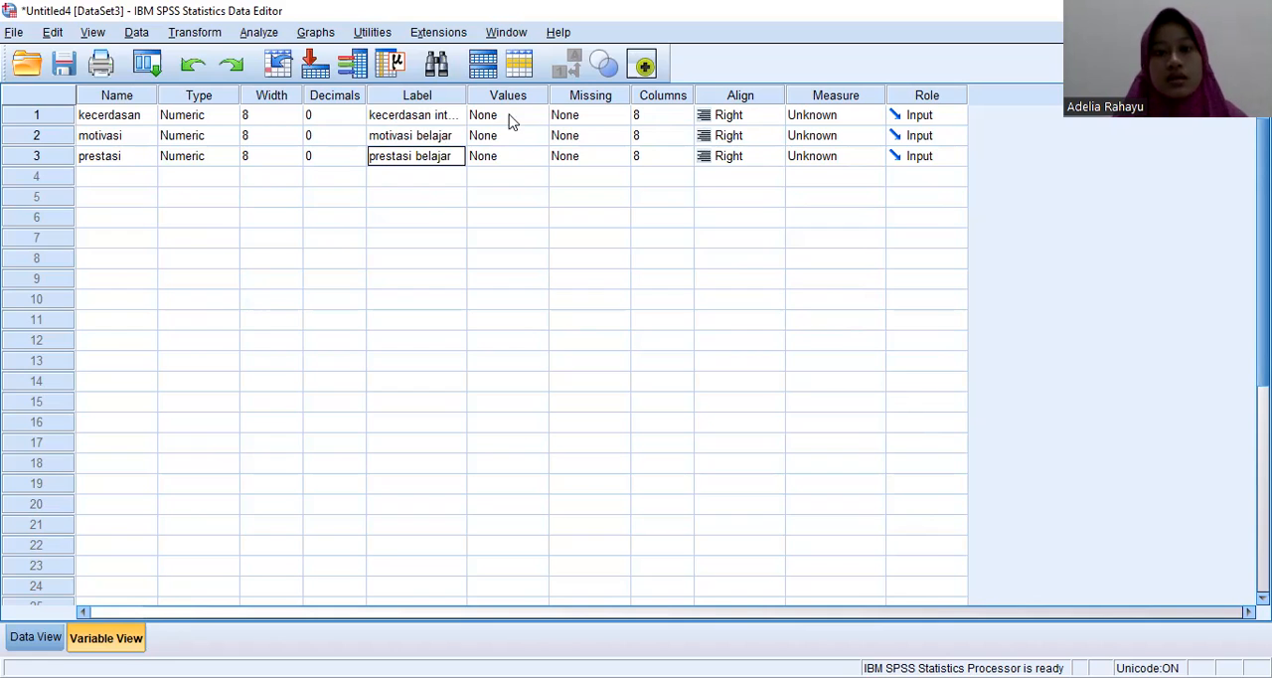
Step: Set the measurement level of kecerdasan, motivasi and prestasi to Scale
left_click(801, 117)
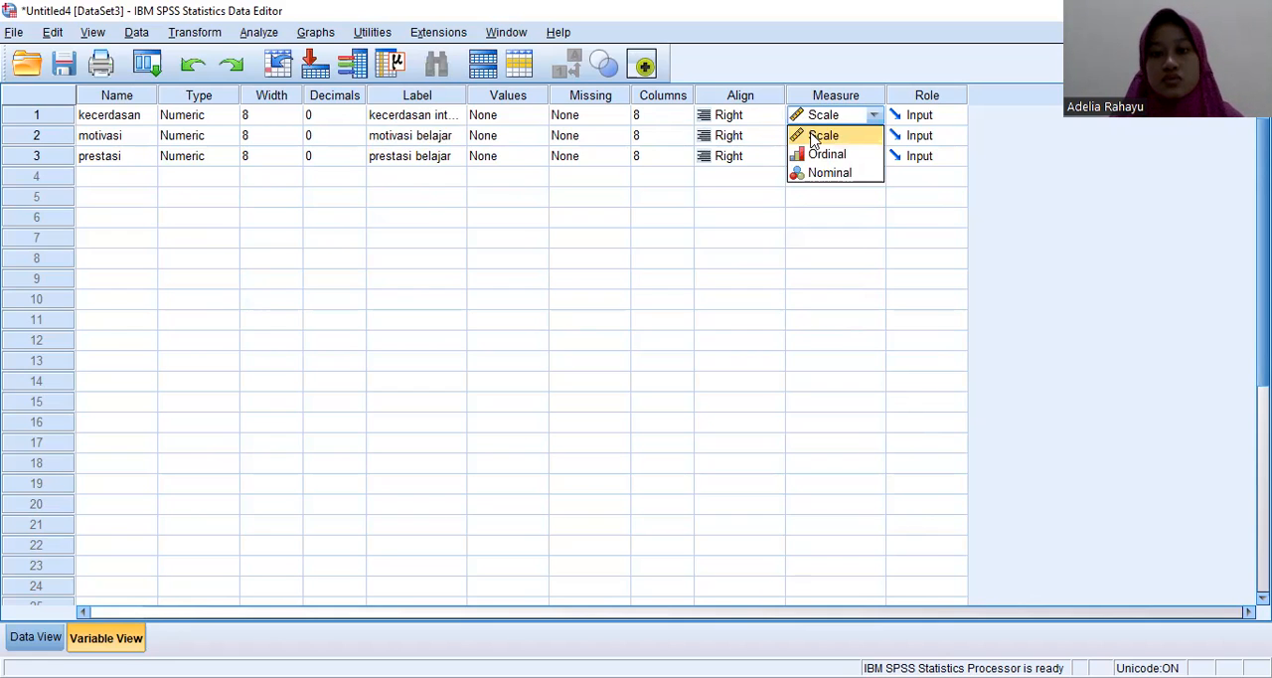
left_click(813, 137)
left_click(818, 135)
left_click(816, 159)
left_click(815, 159)
left_click(821, 179)
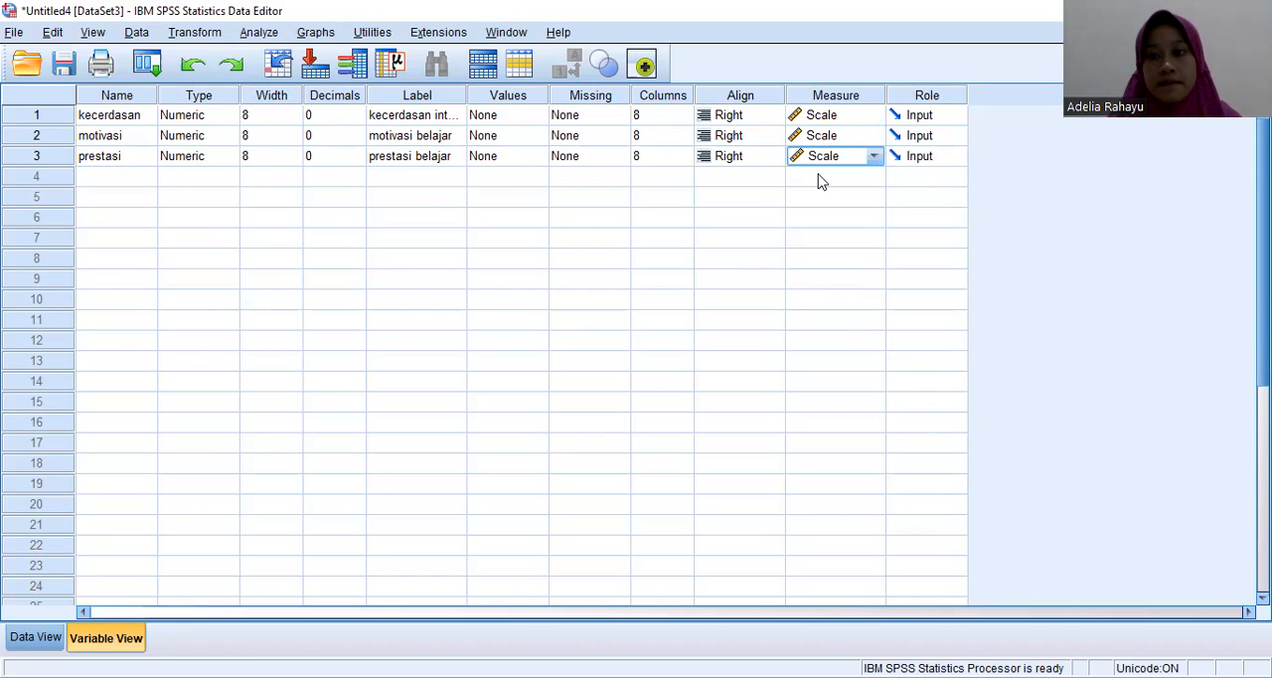
Step: Run a two-tailed Pearson bivariate correlation on kecerdasan intelektual, motivasi belajar and prestasi belajar, flagging significant correlations
left_click(43, 638)
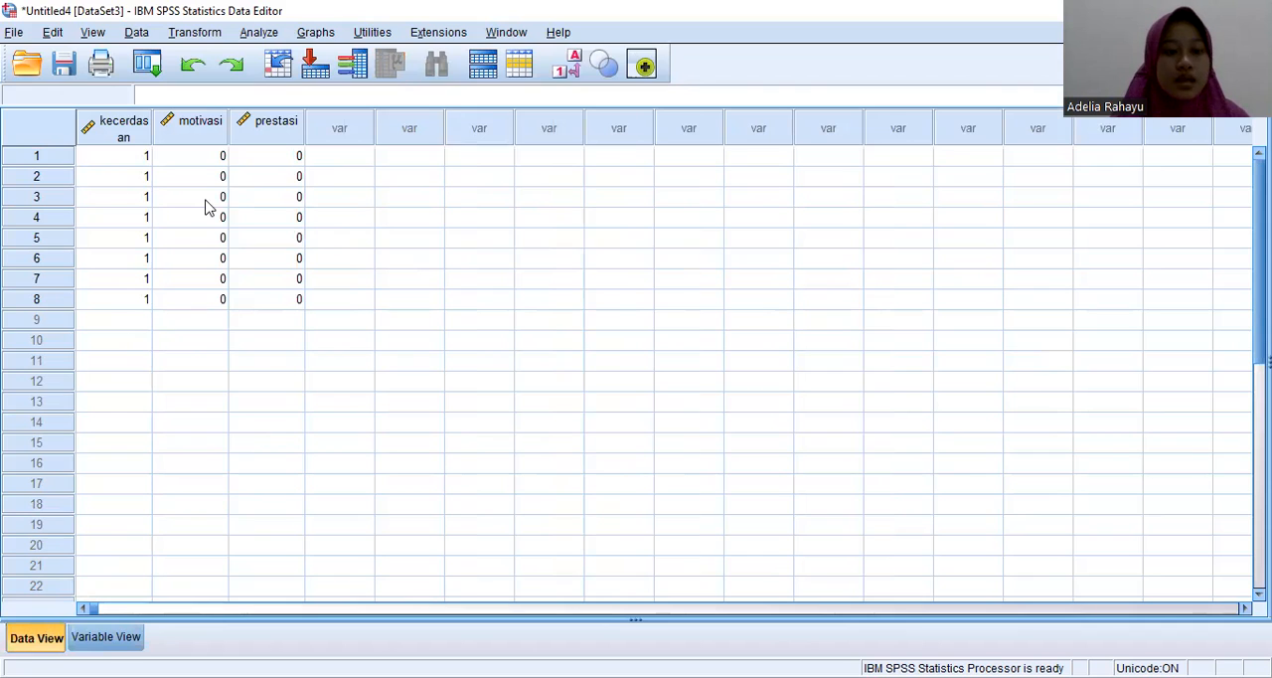
left_click(258, 33)
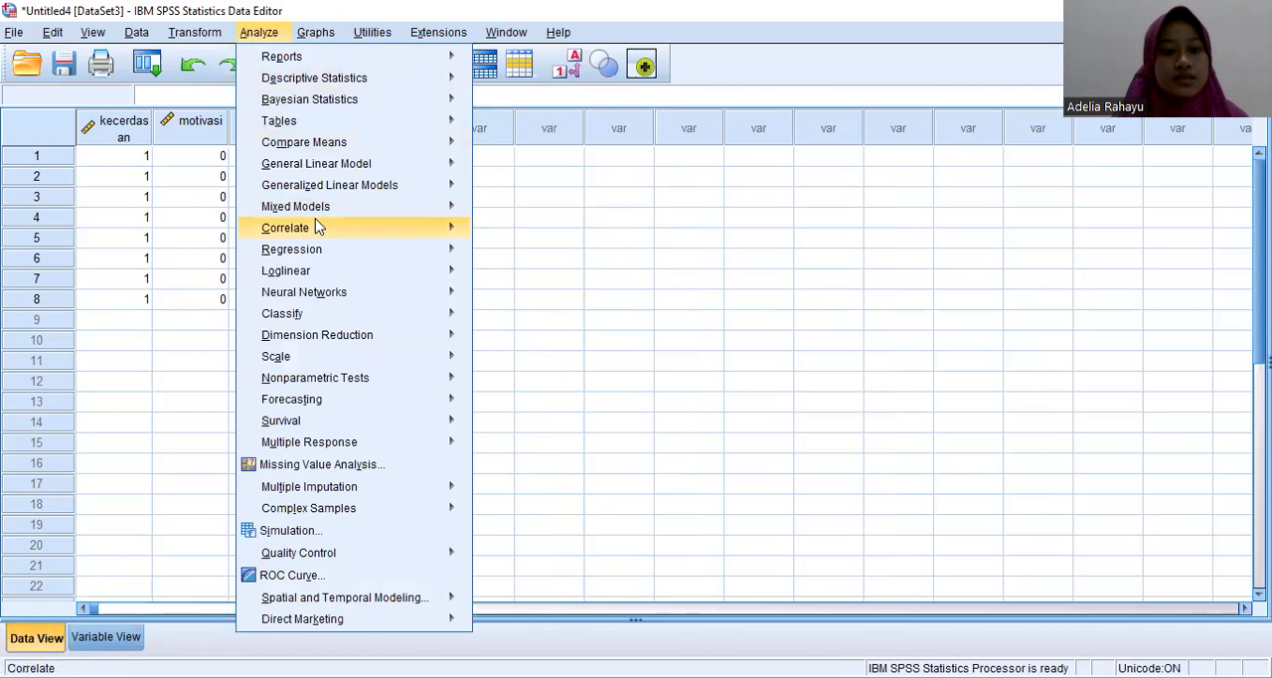
mouse_move(358, 228)
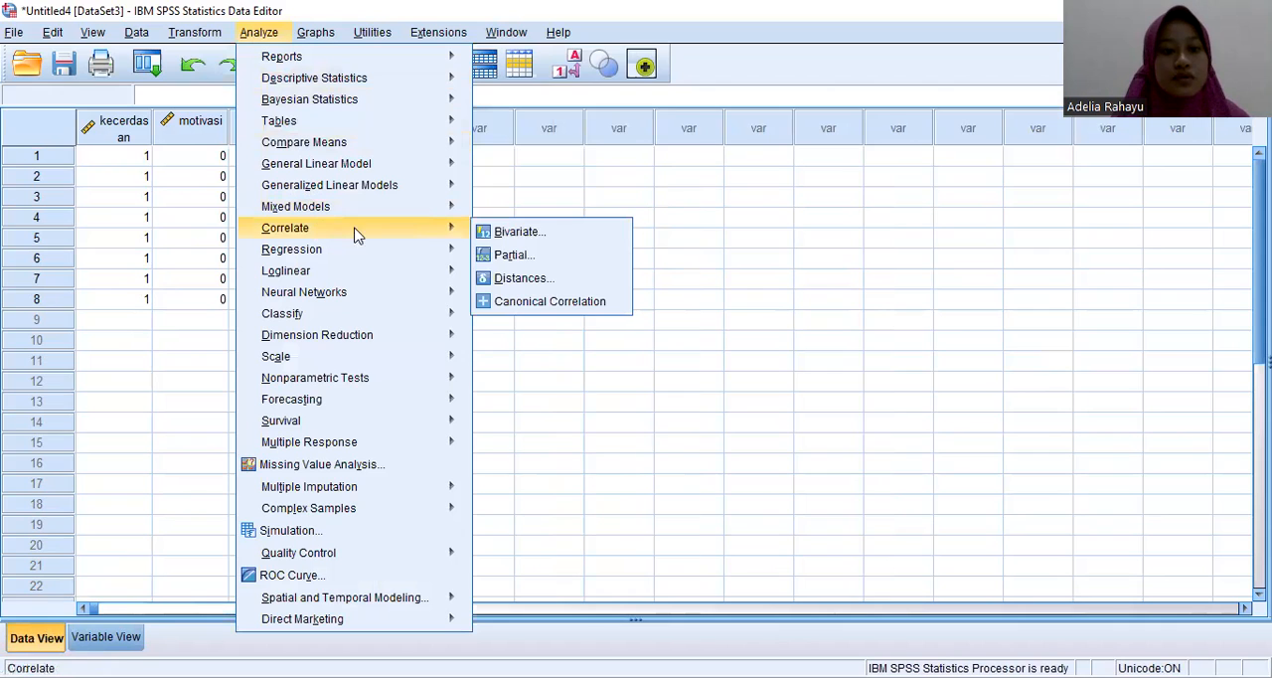
left_click(519, 232)
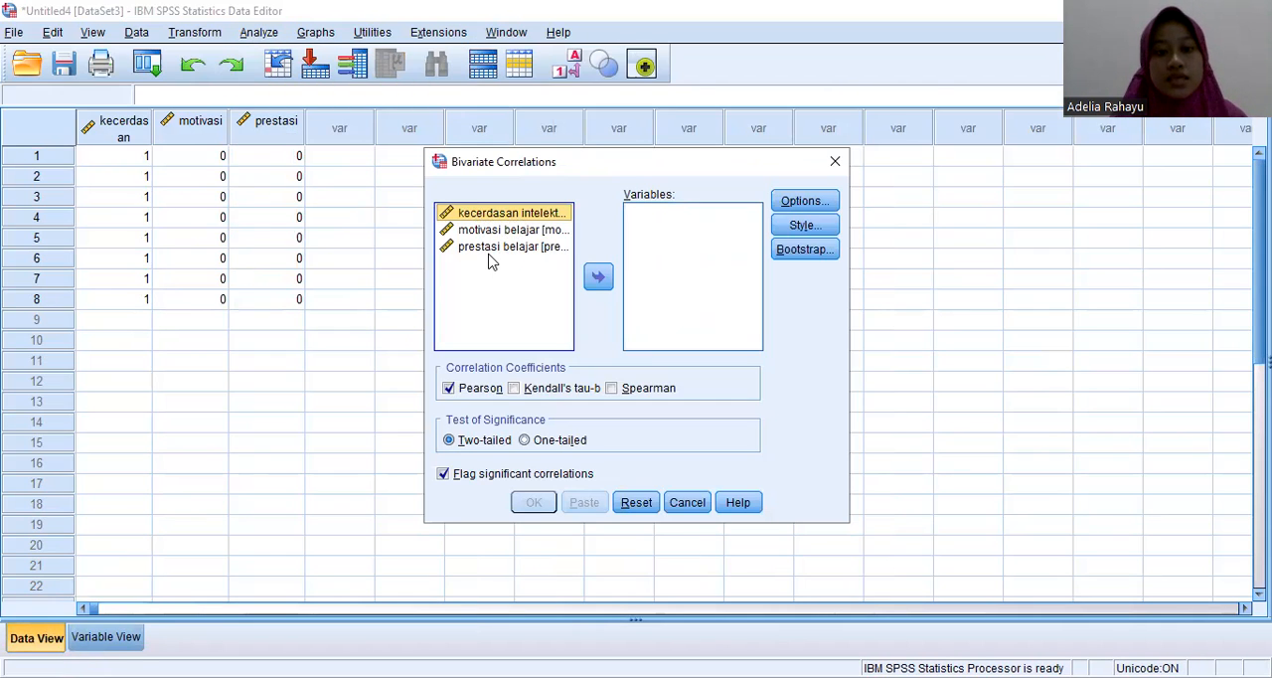
left_click(493, 247, "shift")
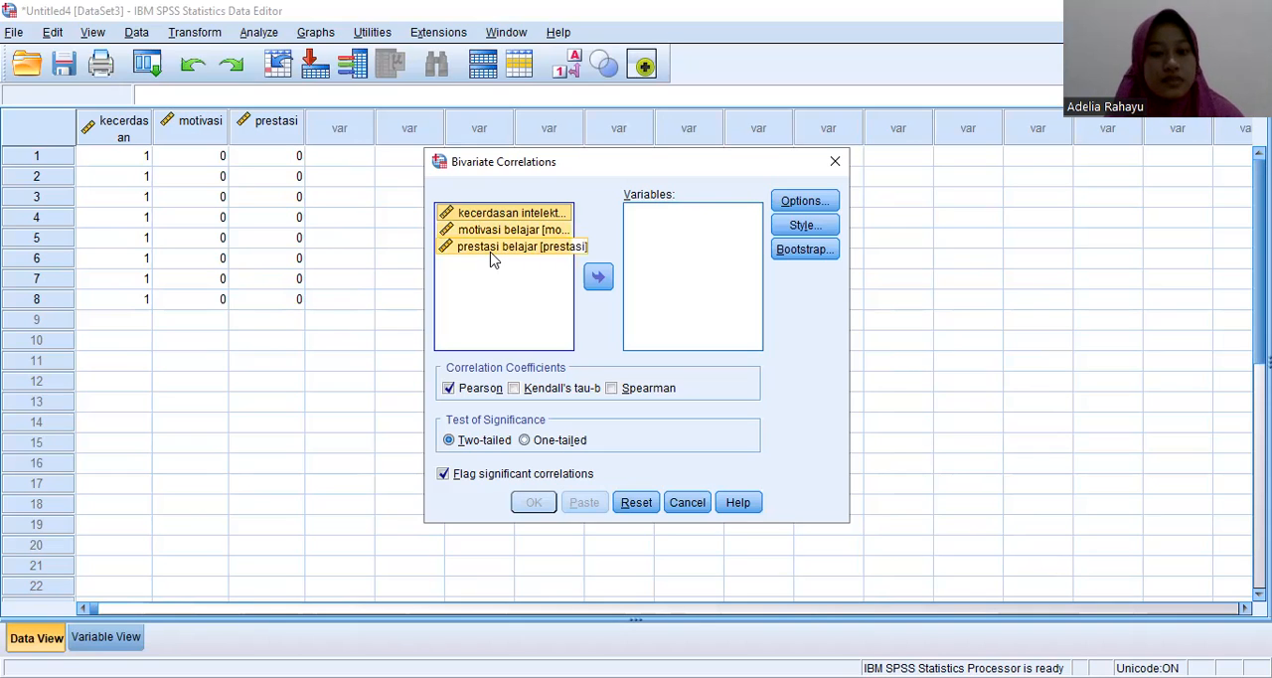
left_click(598, 278)
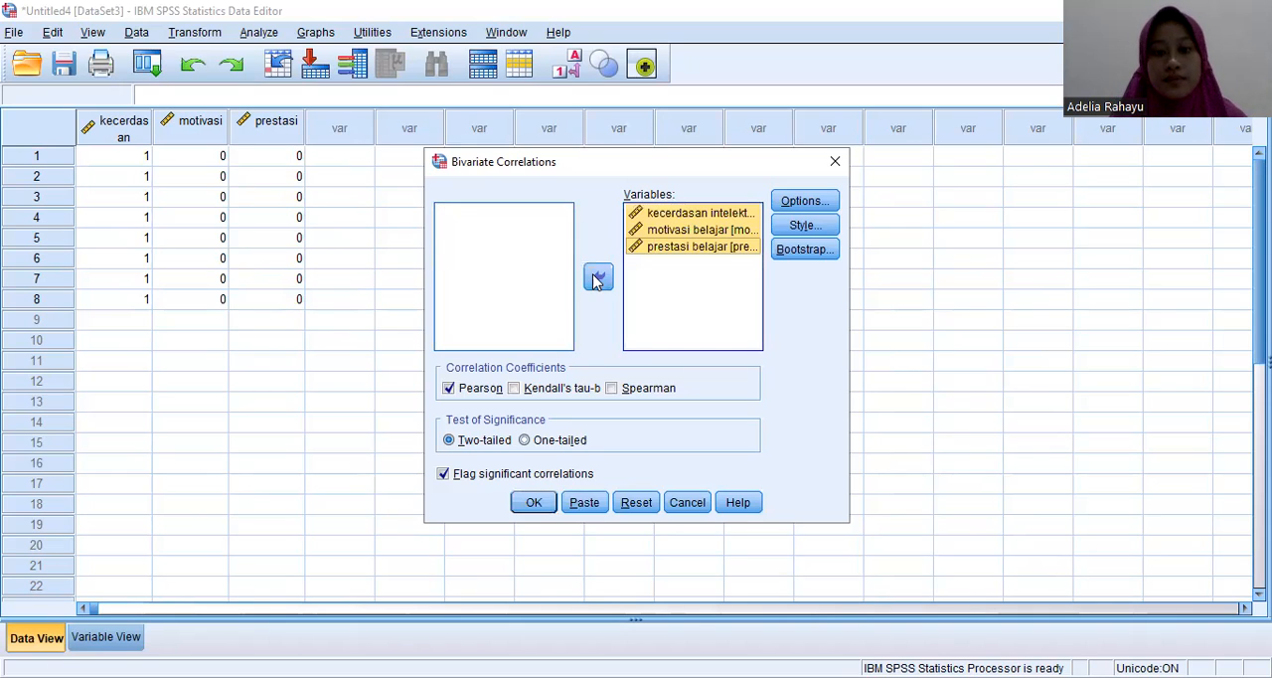
left_click(534, 503)
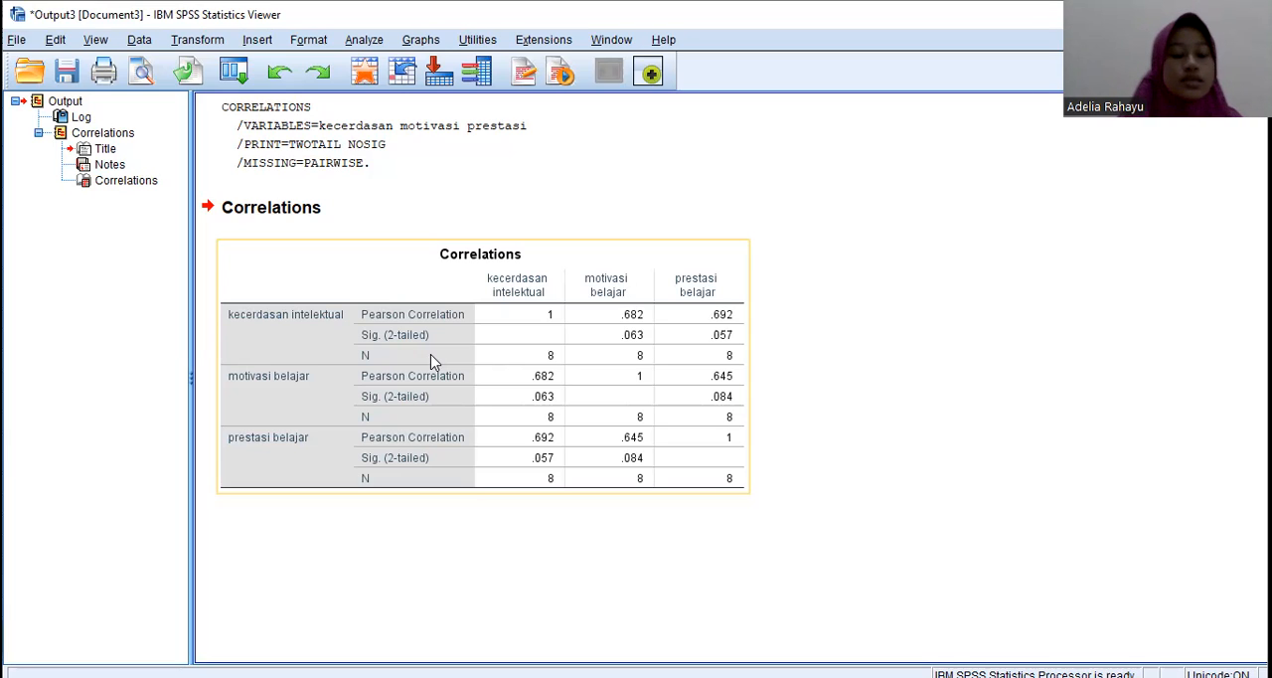
left_click(531, 563)
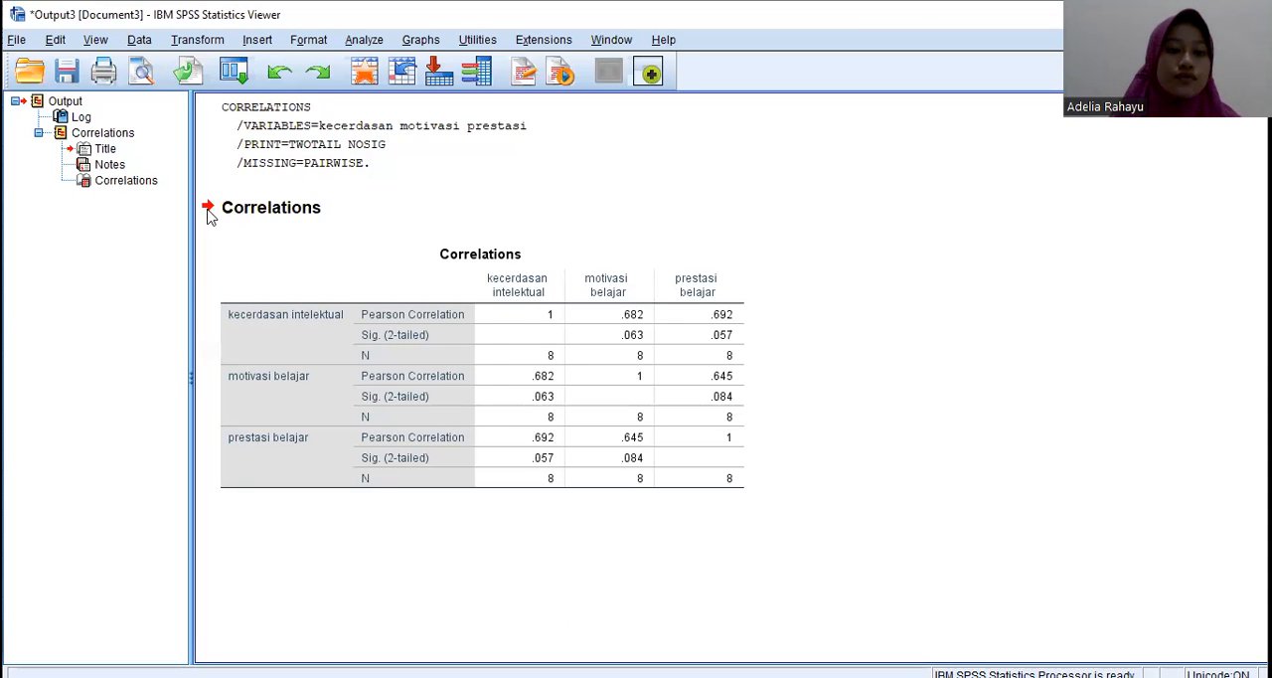
Step: Run a two-tailed bivariate correlation on kecerdasan intelektual, motivasi belajar and prestasi belajar, using Kendall's tau-b and Spearman instead of Pearson
key("alt+Tab")
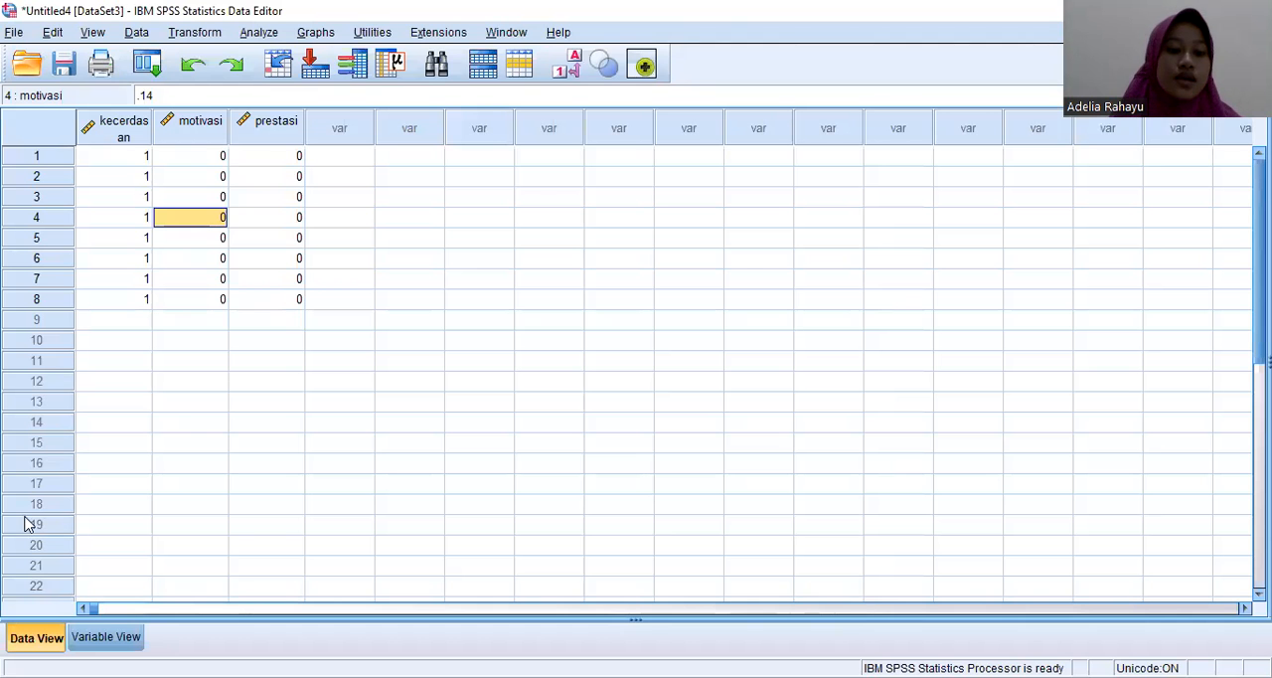
left_click(103, 637)
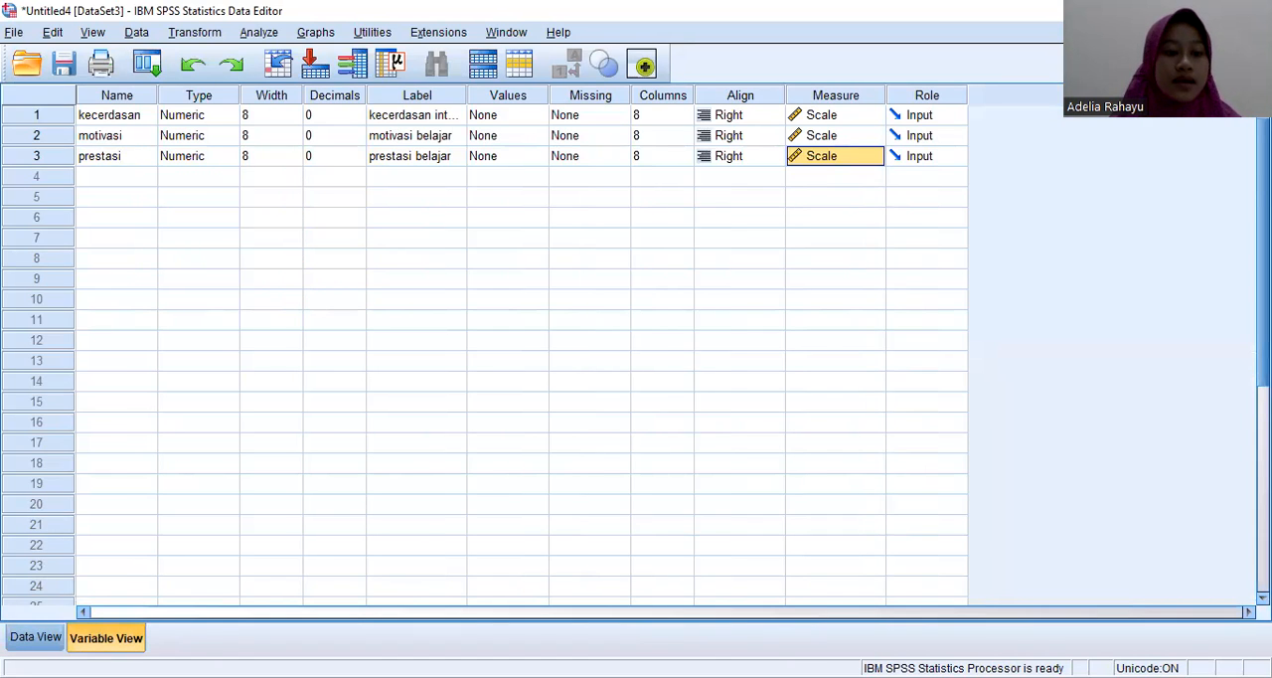
left_click(43, 637)
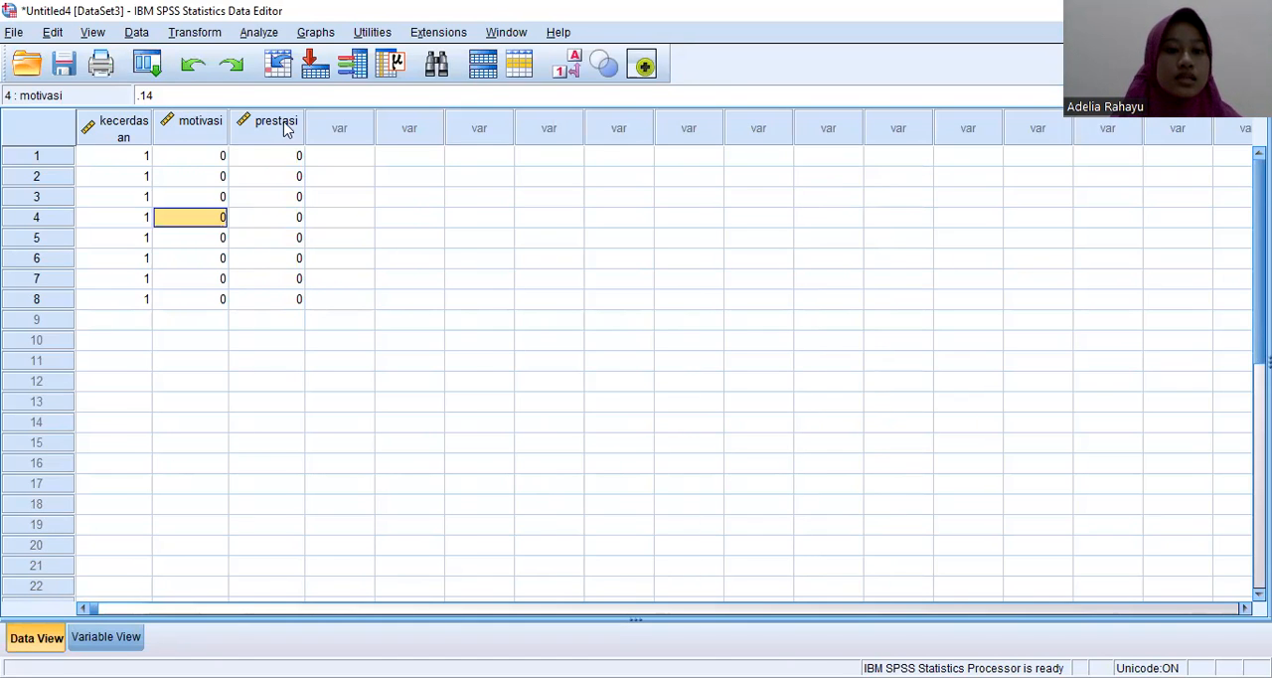
left_click(263, 33)
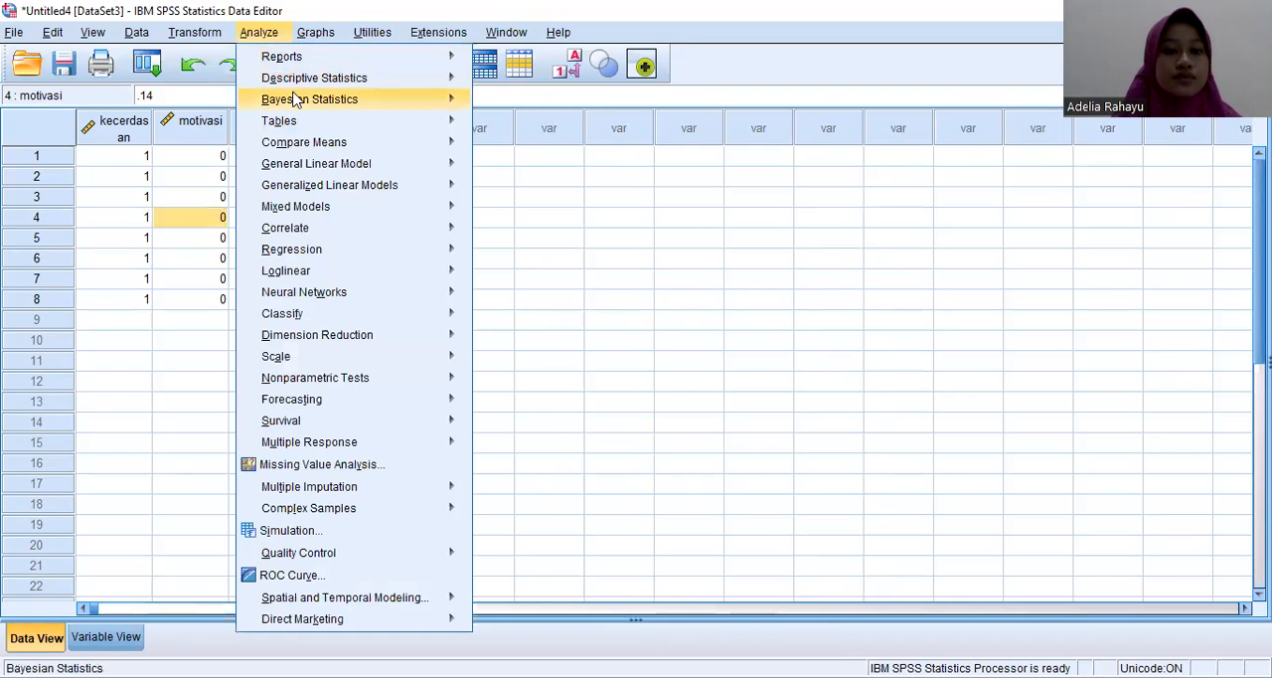
mouse_move(403, 227)
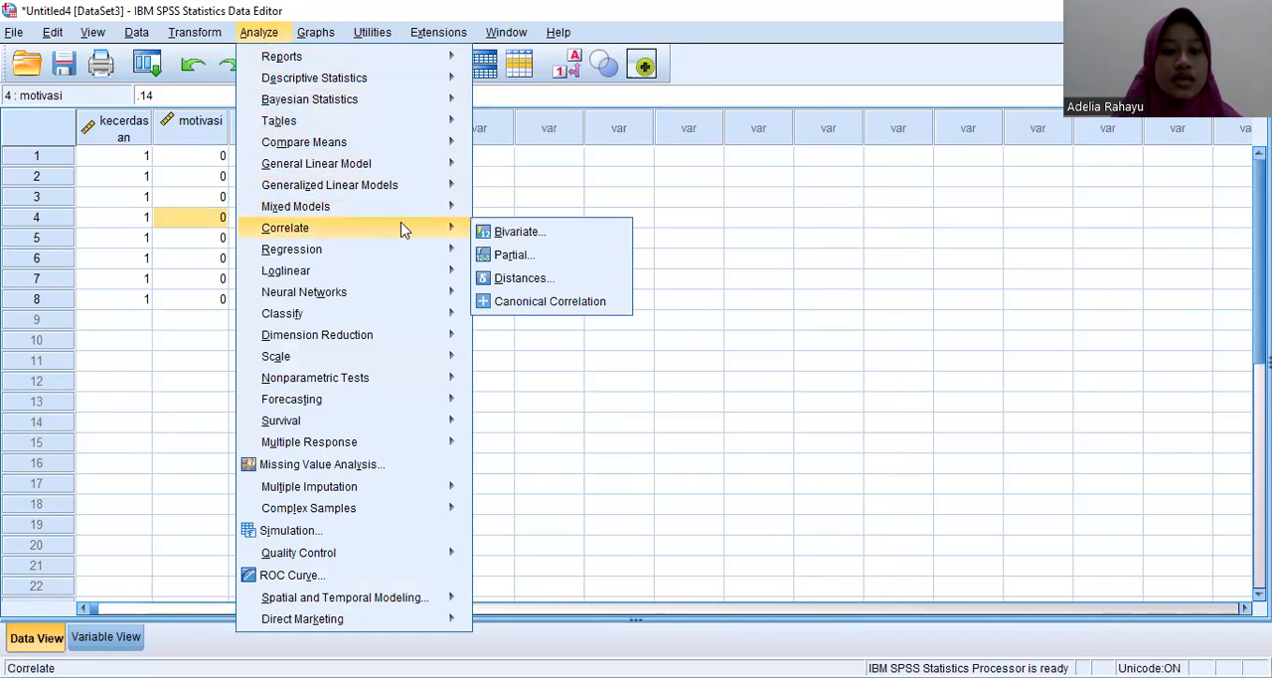
left_click(535, 235)
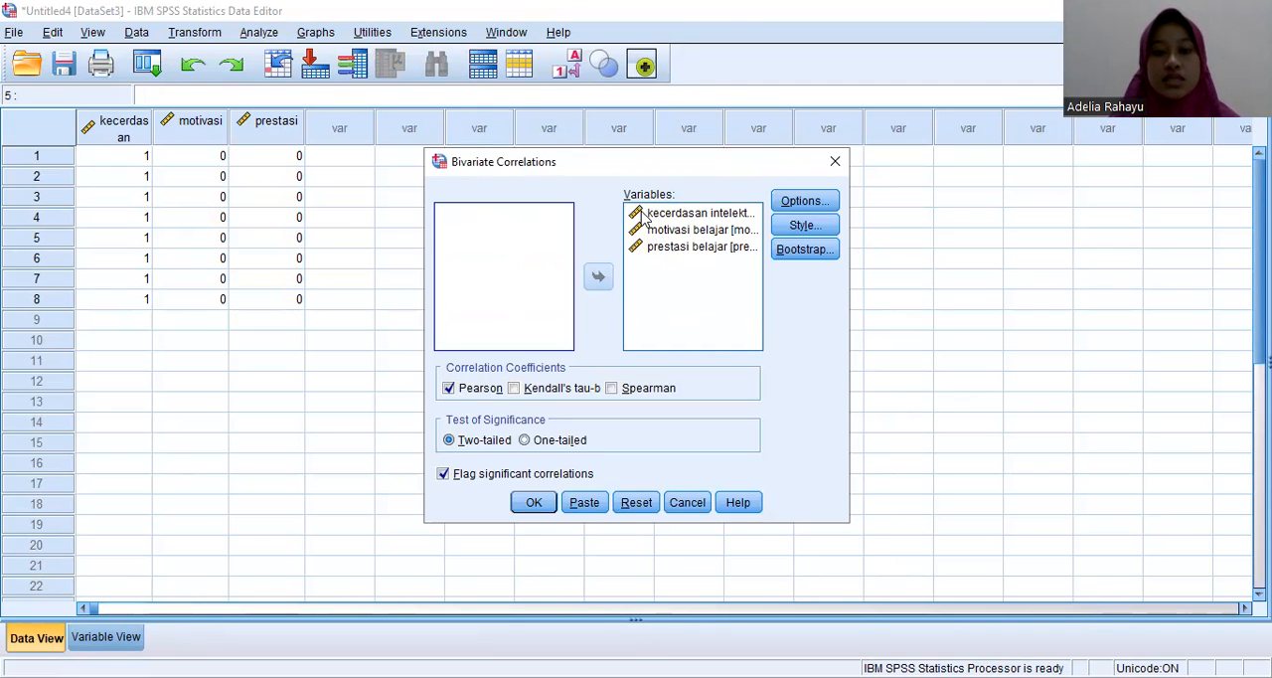
left_click(449, 390)
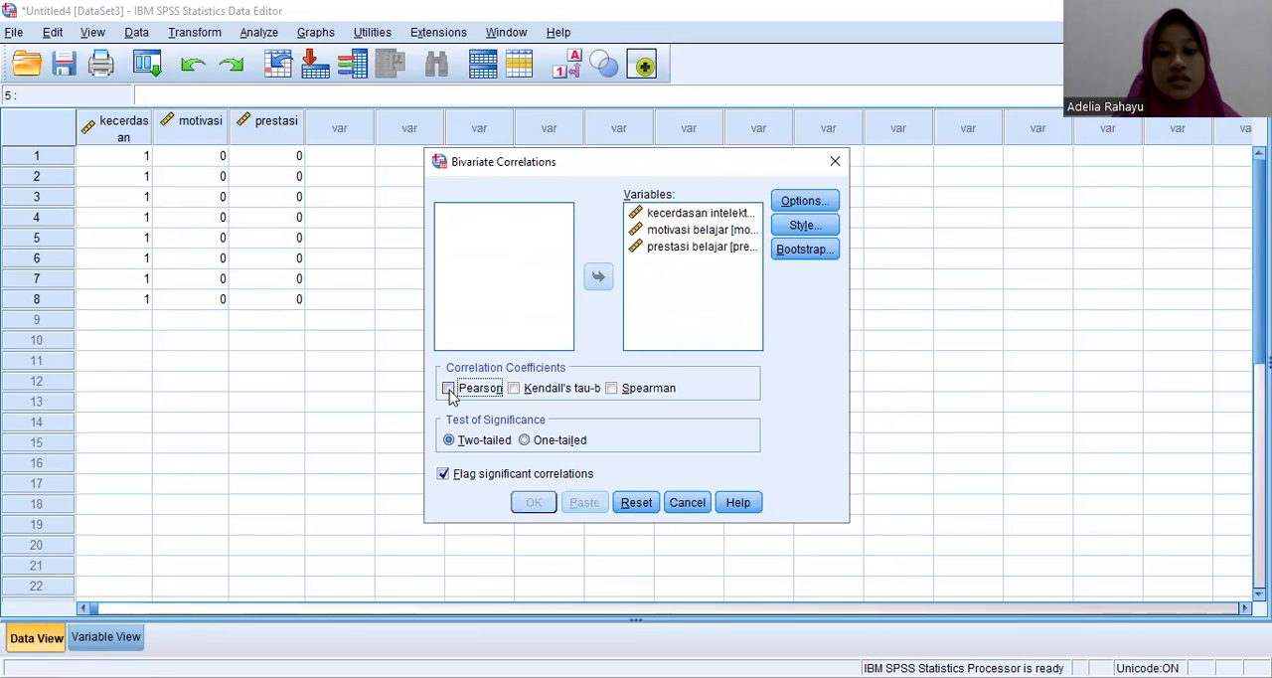
left_click(515, 388)
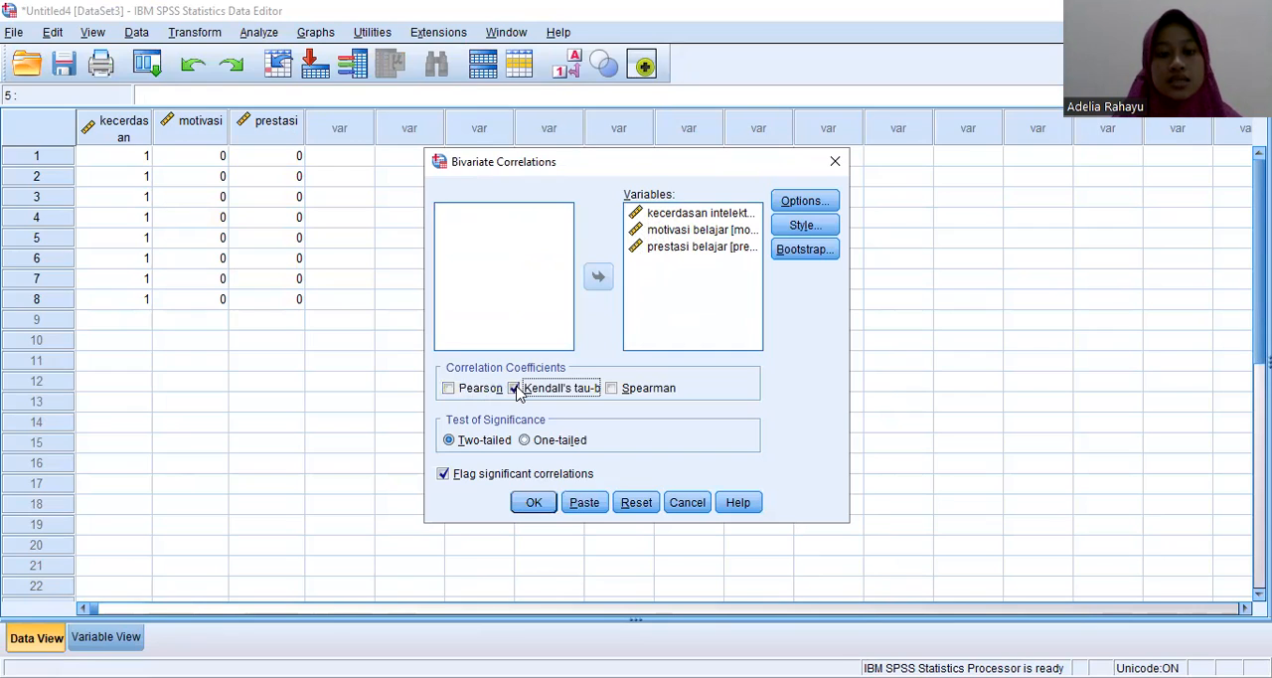
left_click(612, 389)
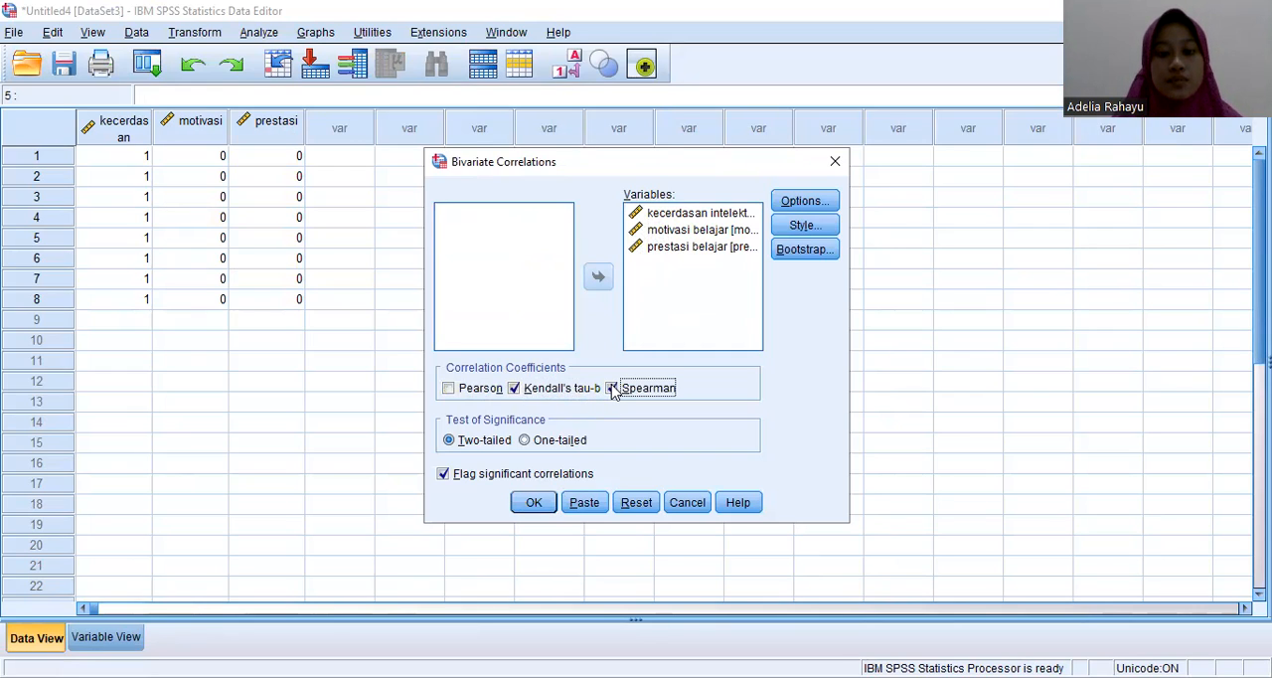
left_click(536, 504)
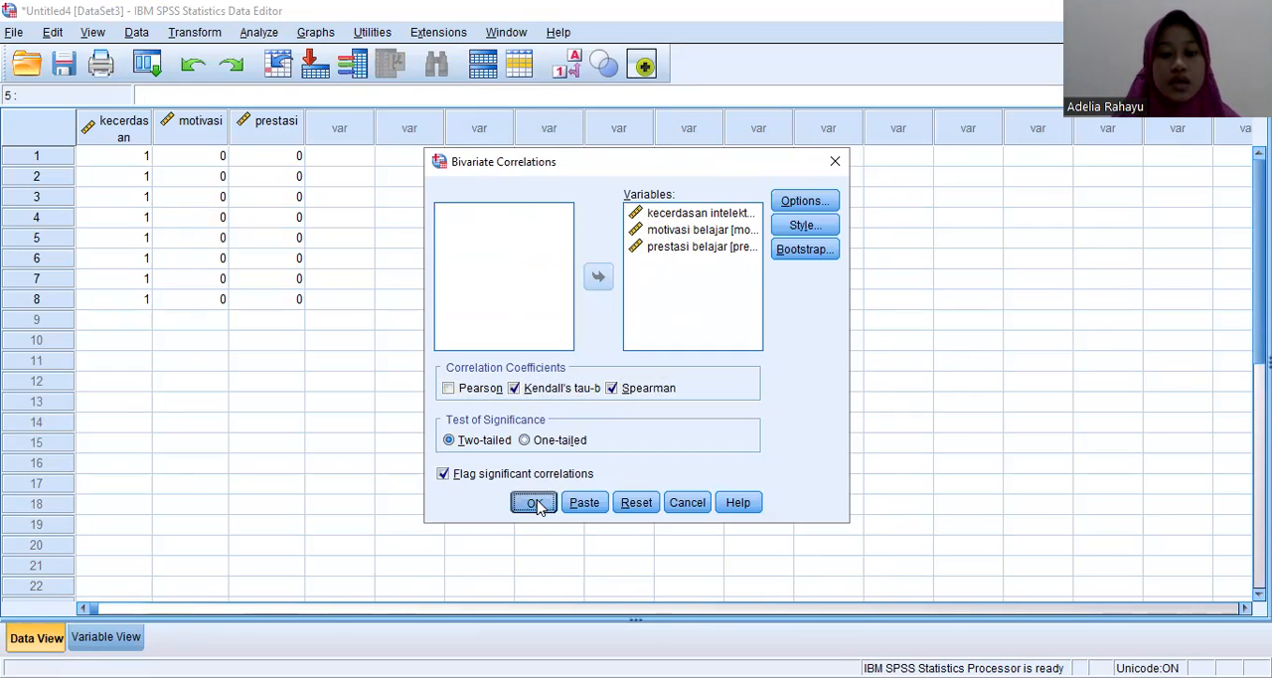